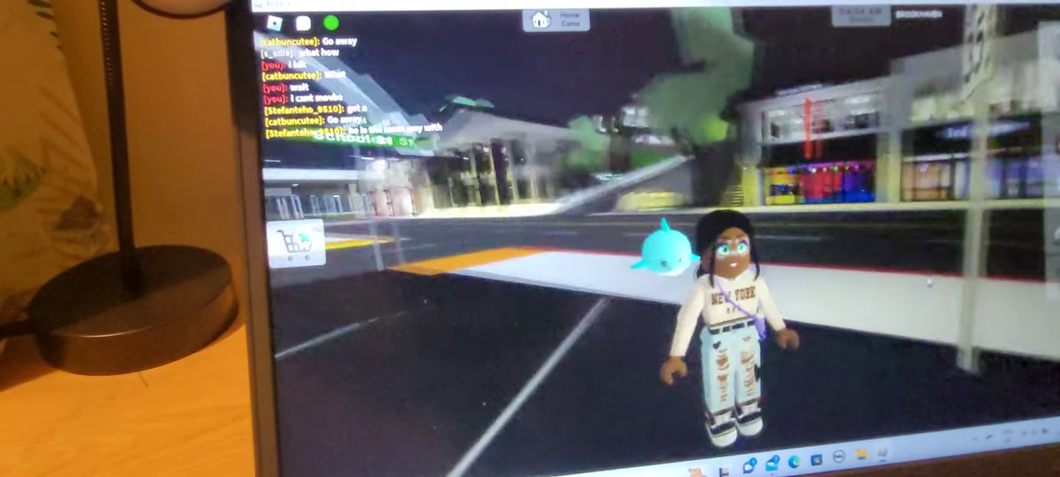
# - Walk the avatar along the curb past the storefronts on the night-time street
pyautogui.press('w')
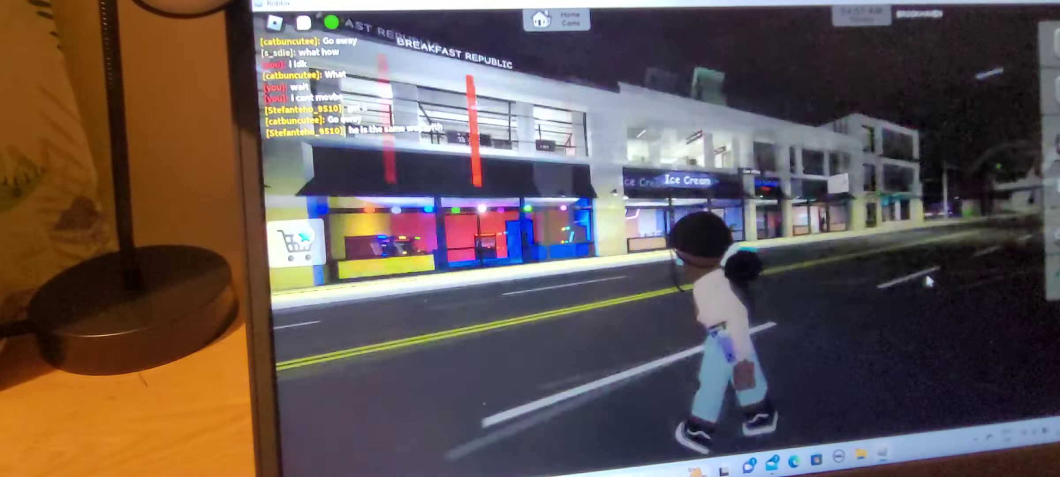
pyautogui.press('w')
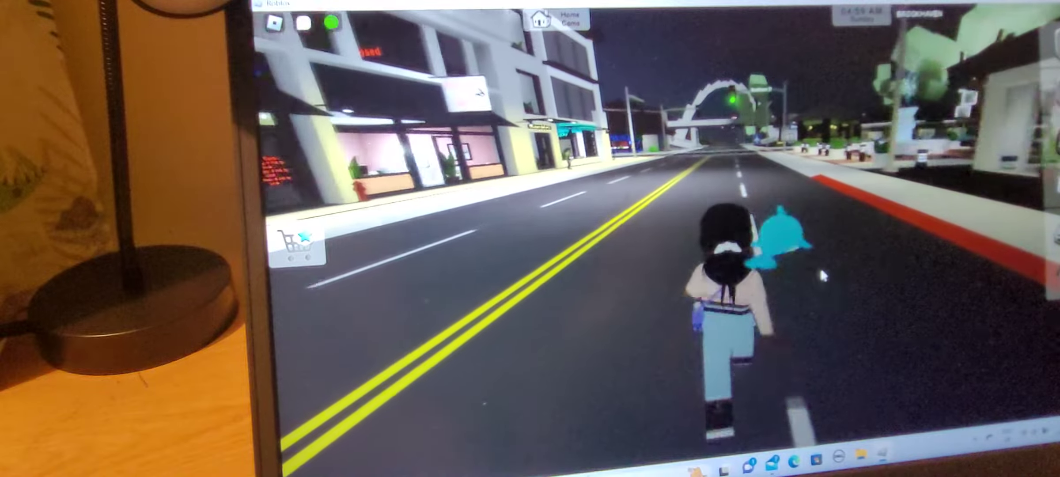
pyautogui.press('w')
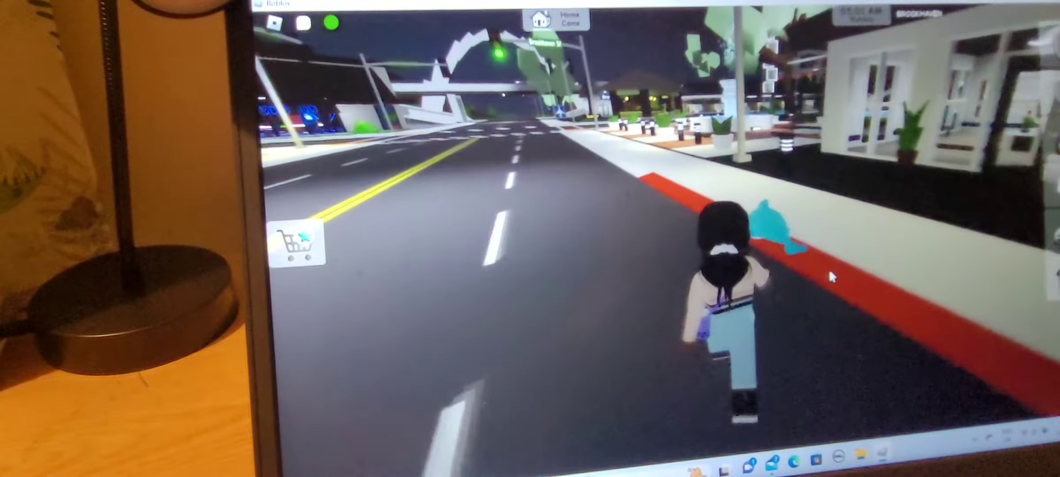
pyautogui.press('w')
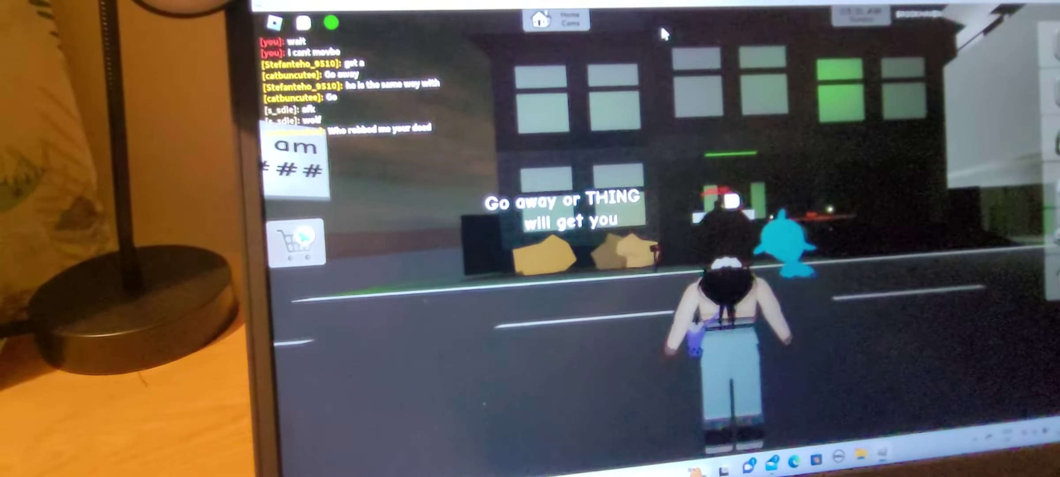
pyautogui.scroll(3, 659, 33)
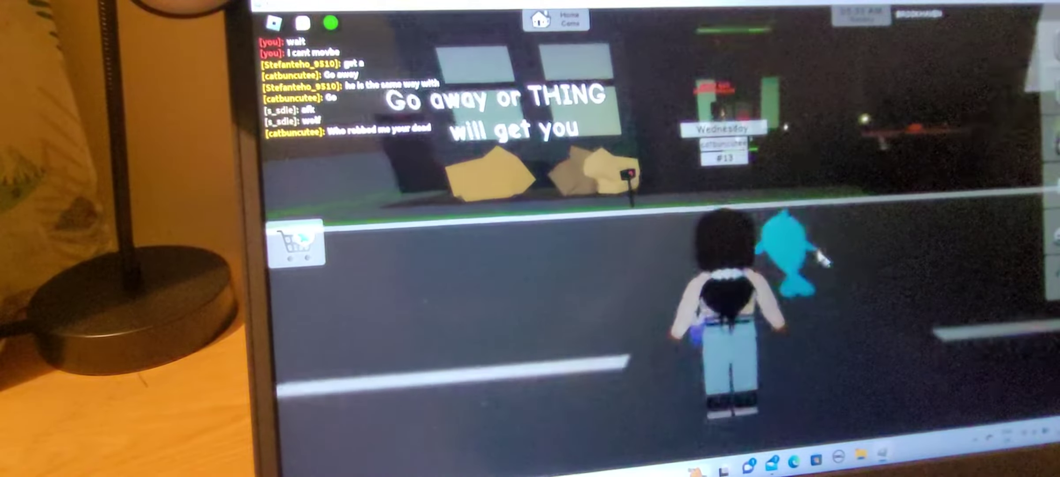
pyautogui.moveTo(824, 258); pyautogui.dragTo(873, 285)
pyautogui.press('w')
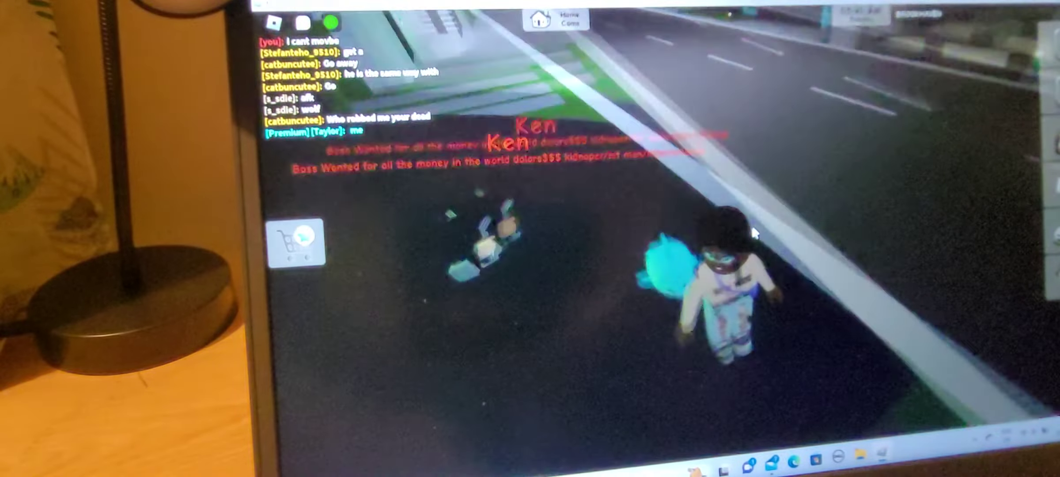
pyautogui.press('w')
pyautogui.press('w')
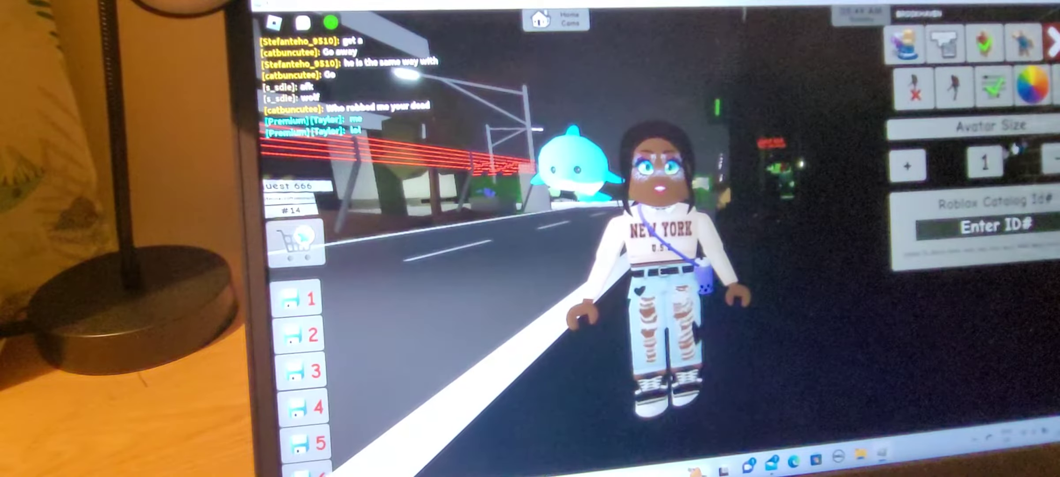
# - Set Avatar Size to 0.5 and browse the Shirts collection for a new outfit
pyautogui.click(1050, 165)
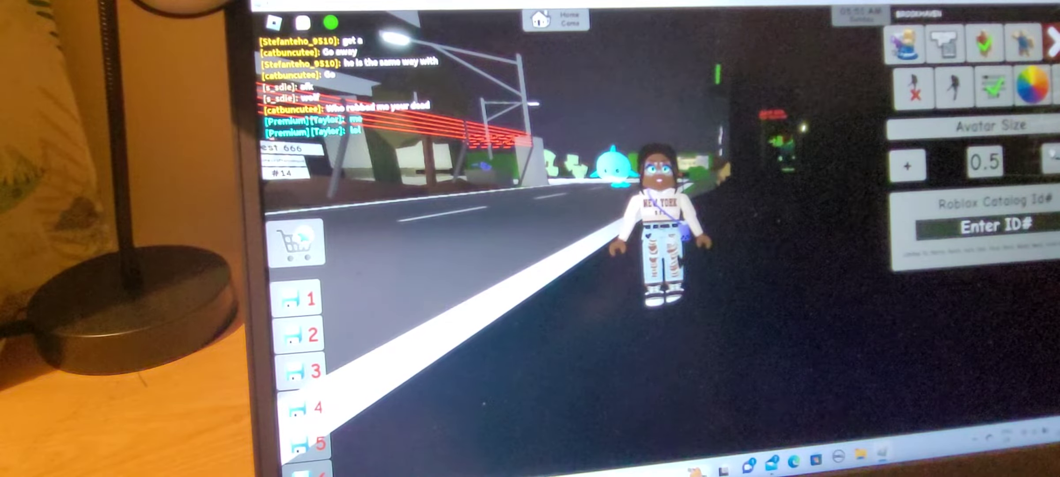
pyautogui.click(949, 46)
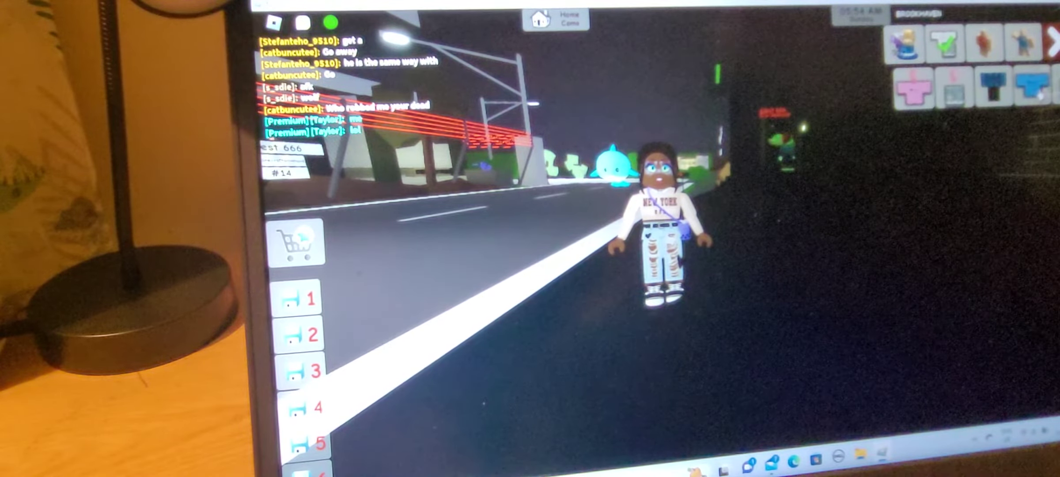
pyautogui.click(1035, 89)
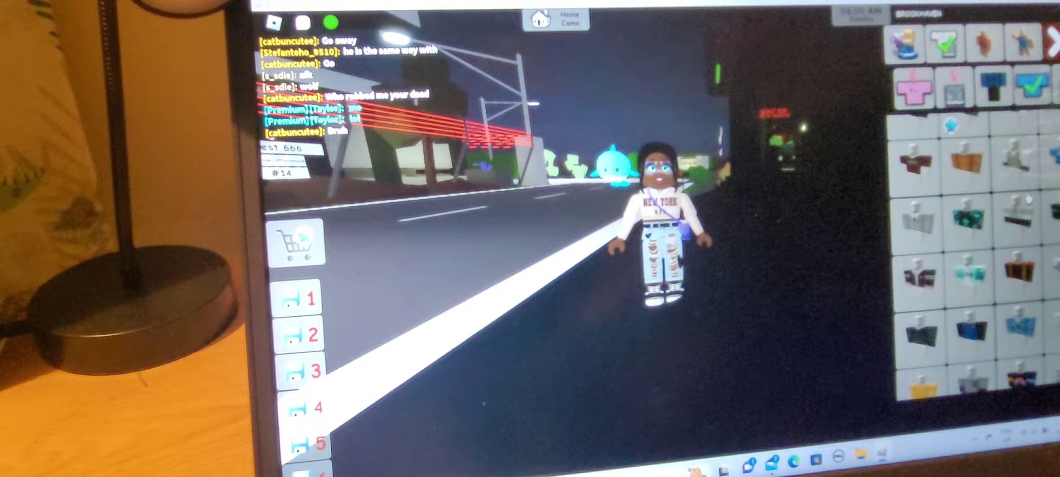
pyautogui.scroll(-3, 1028, 199)
pyautogui.scroll(-3, 1029, 202)
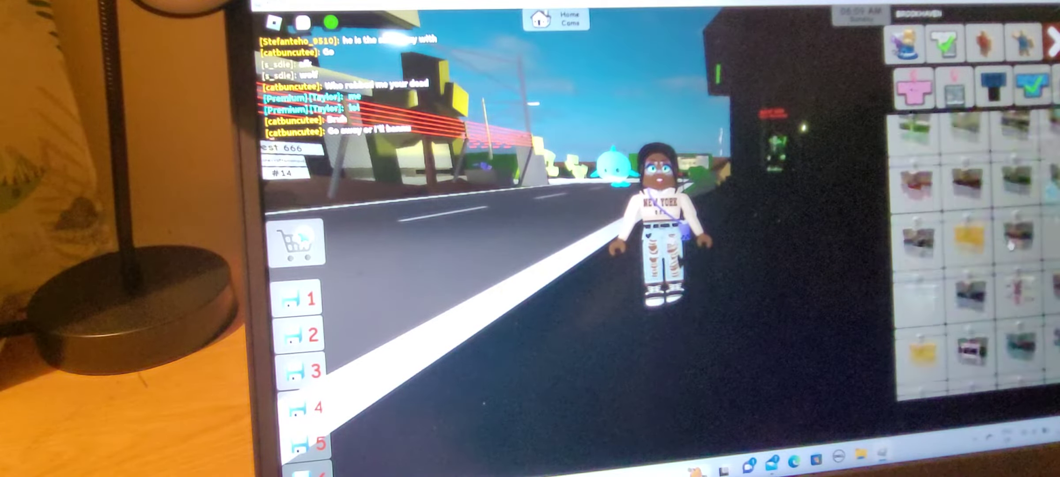
pyautogui.scroll(-3, 1010, 246)
pyautogui.scroll(-3, 1012, 237)
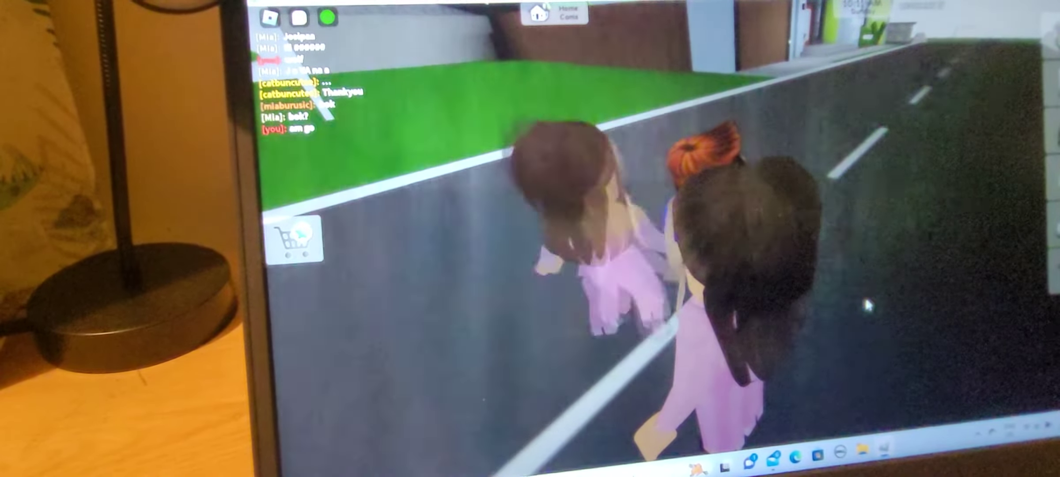
pyautogui.moveTo(915, 280); pyautogui.dragTo(862, 314)
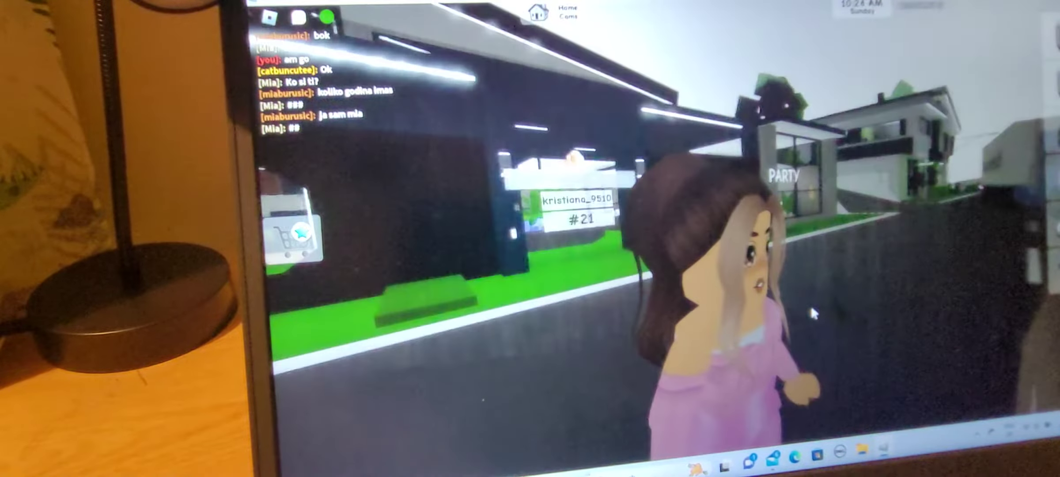
# - Open the avatar's item inventory with the backtick key
pyautogui.press('`')
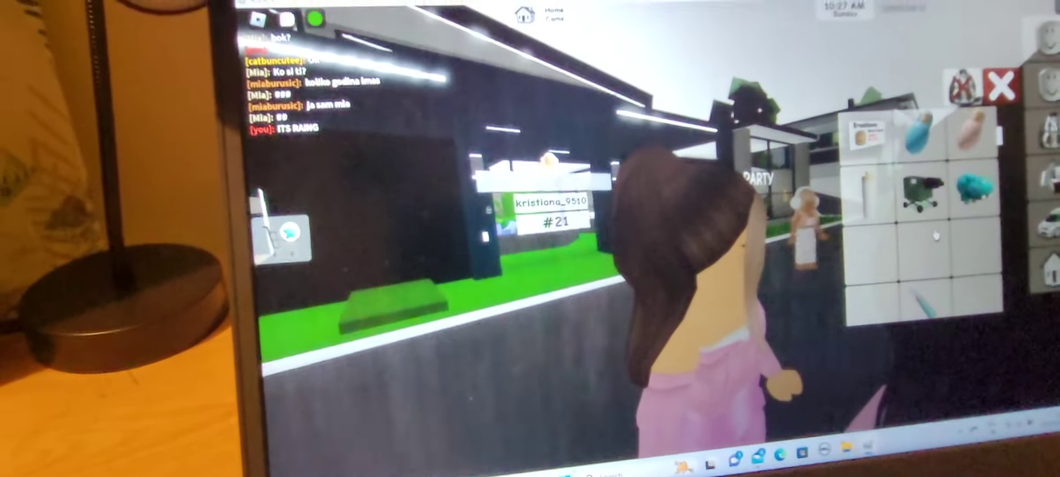
pyautogui.scroll(-3, 920, 215)
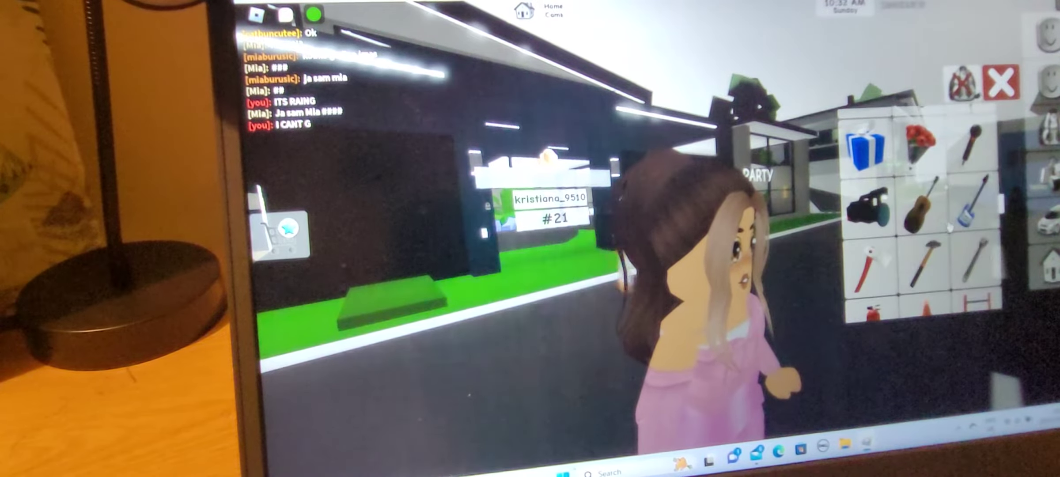
# - Close the inventory and look down on the held black umbrella
pyautogui.rightClick(899, 217)
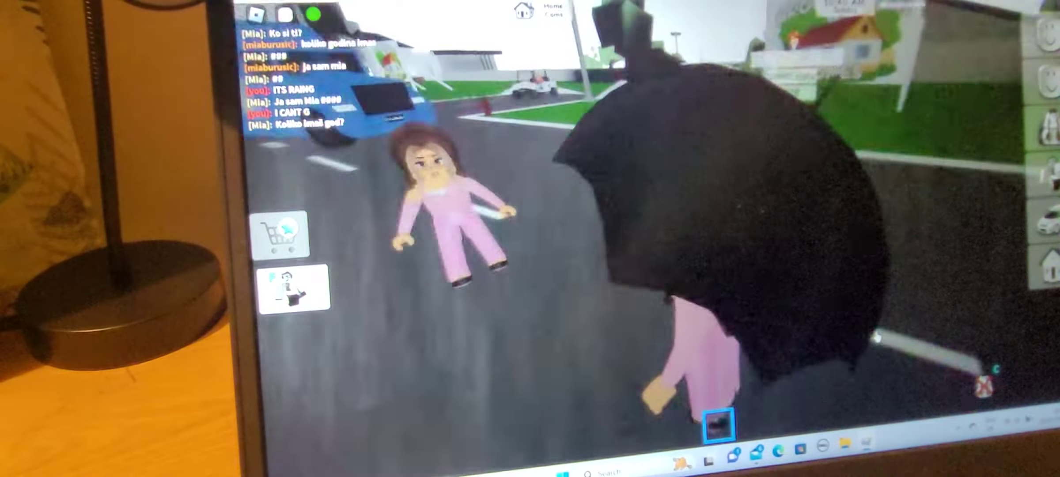
pyautogui.moveTo(873, 324); pyautogui.dragTo(867, 327)
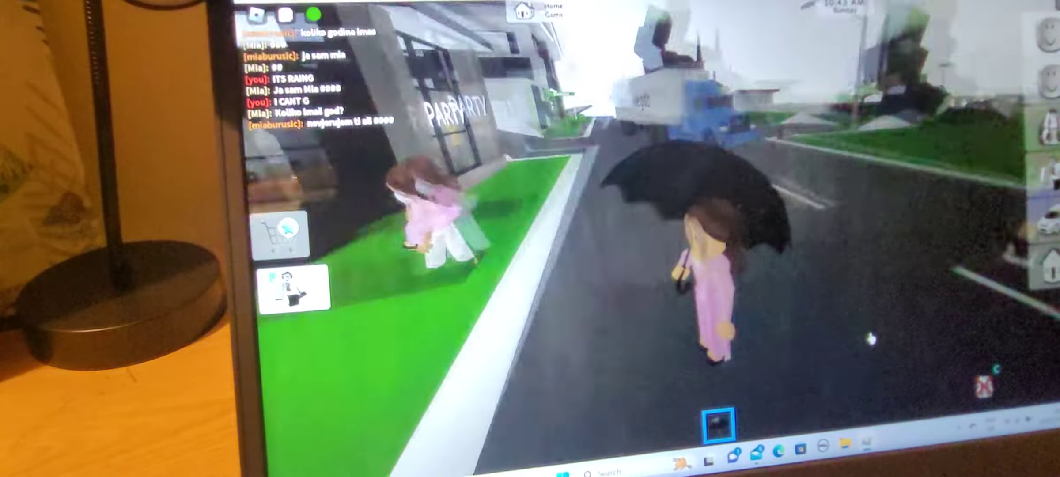
# - Walk the avatar across the road and back along the street
pyautogui.rightClick(867, 328)
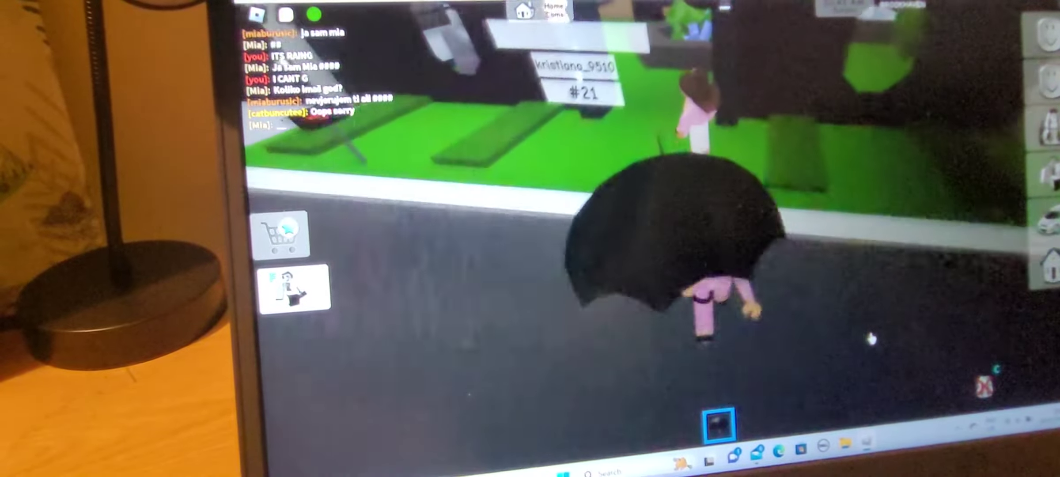
pyautogui.press('w')
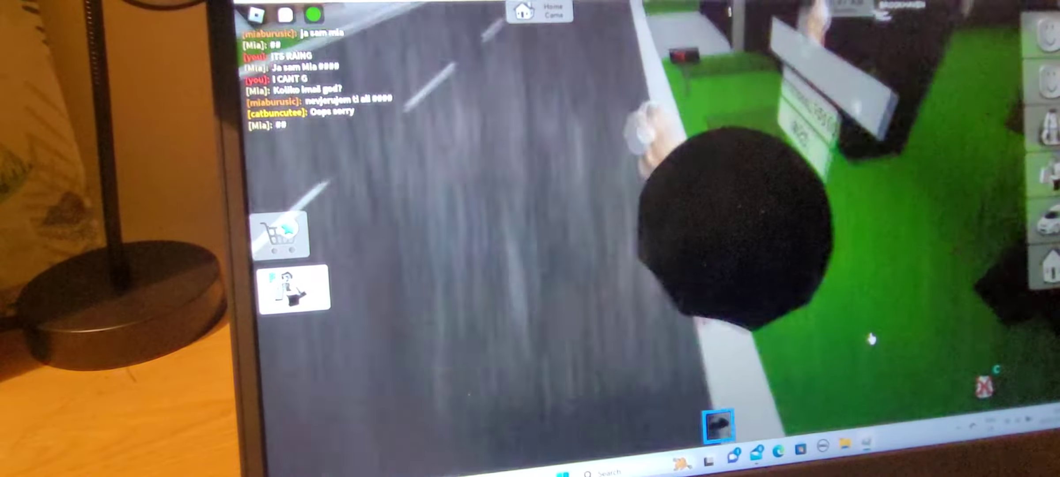
pyautogui.press('w')
pyautogui.press('w')
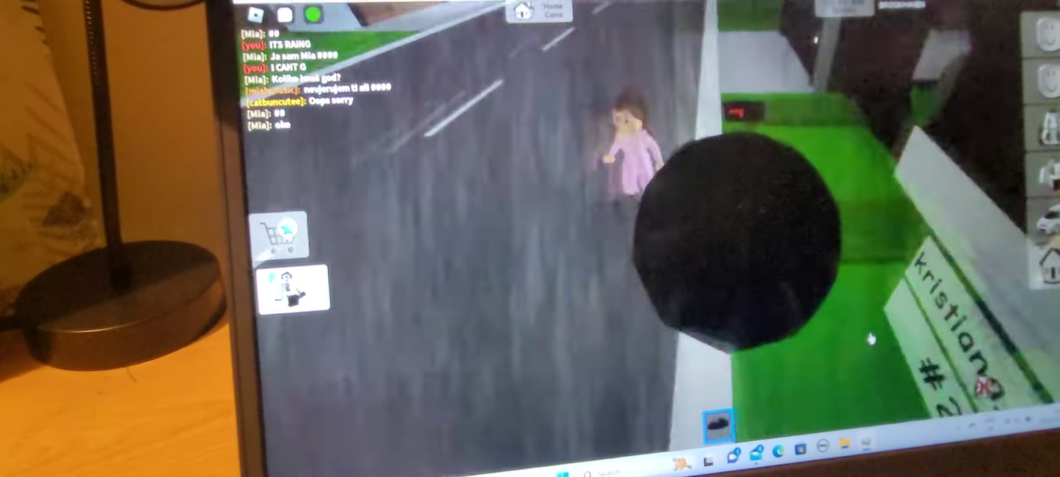
pyautogui.press('w')
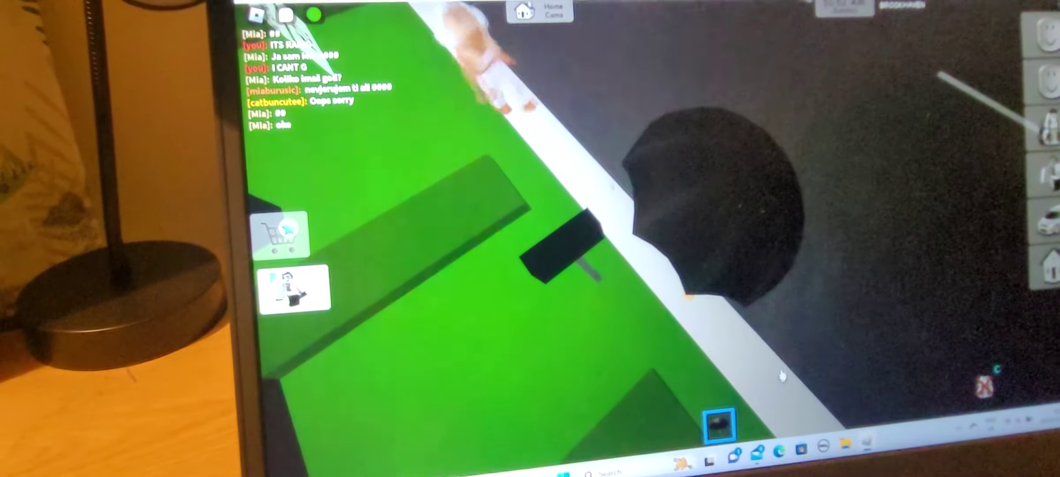
pyautogui.press('w')
pyautogui.press('w')
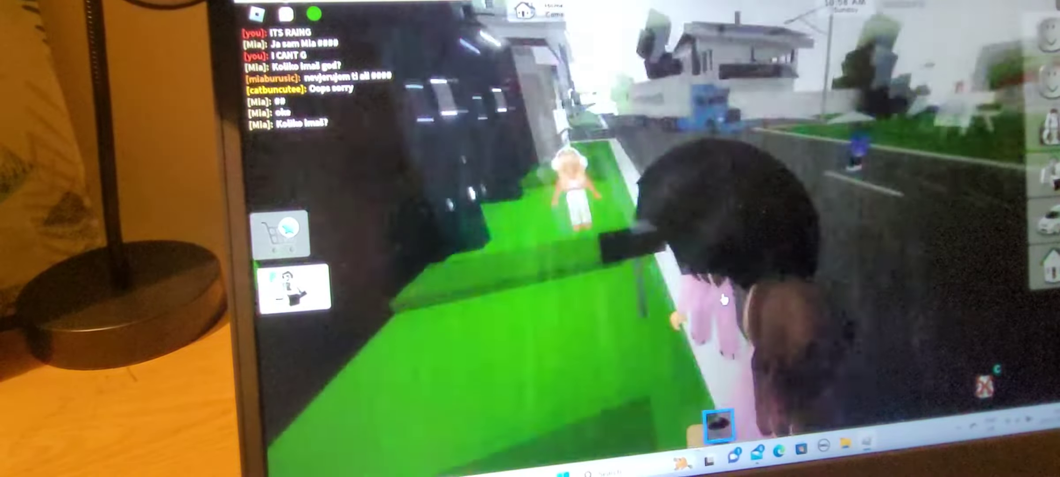
pyautogui.press('w')
pyautogui.press('w')
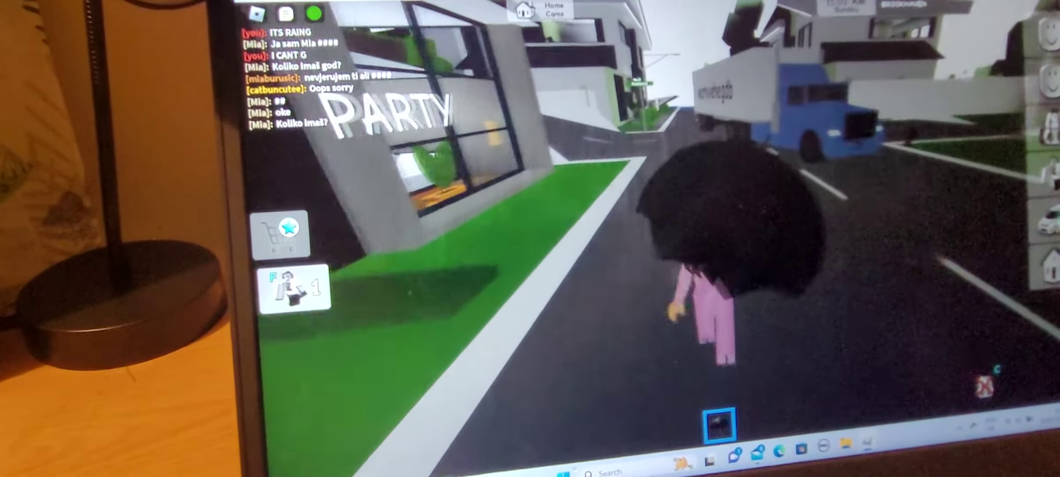
# - Spawn a golf cart from the vehicle list and ride it
pyautogui.click(1048, 220)
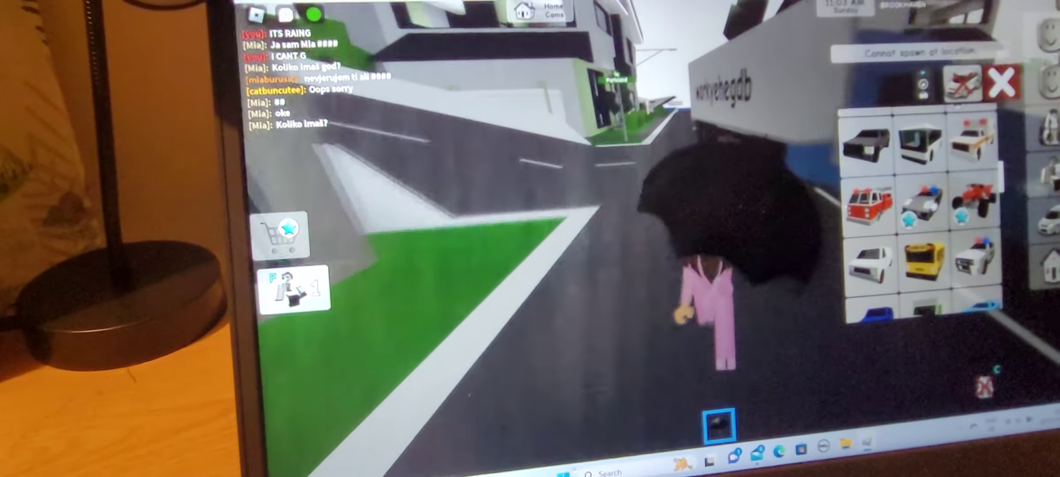
pyautogui.click(866, 146)
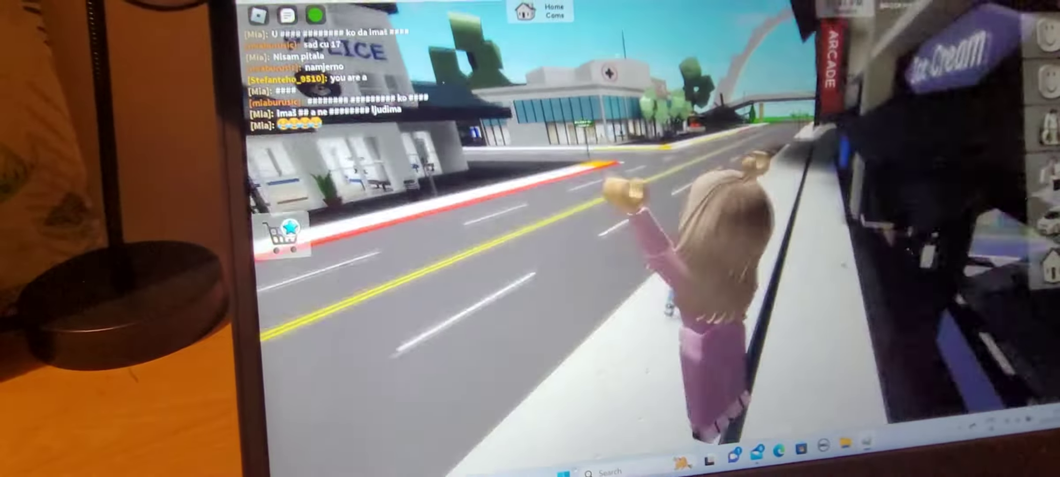
pyautogui.press('w')
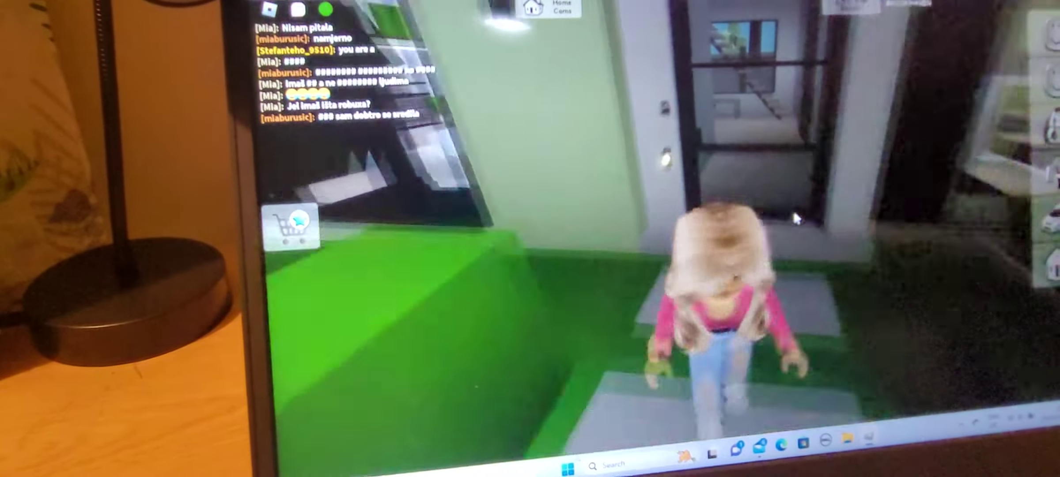
# - Walk up to the green house's door, try it, then run down the road
pyautogui.moveTo(655, 196); pyautogui.dragTo(744, 234)
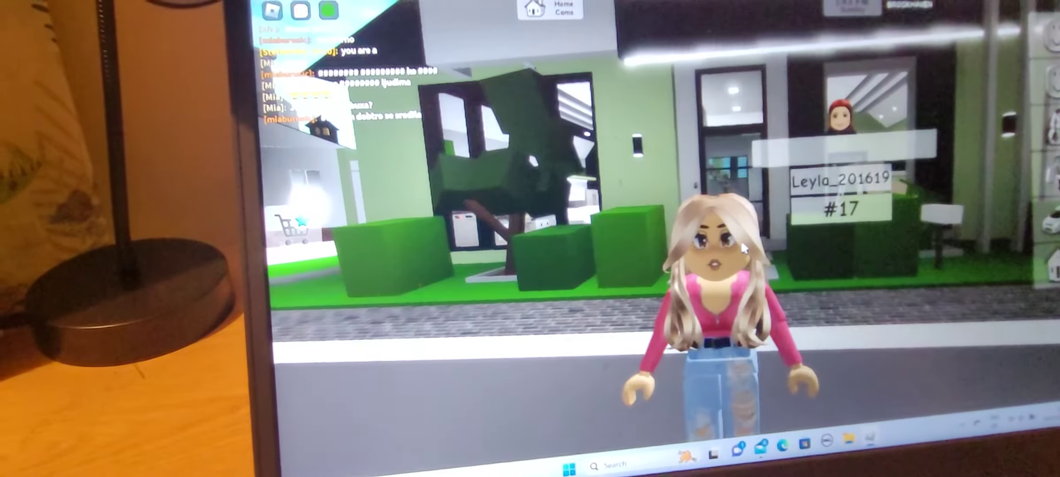
pyautogui.scroll(-3, 743, 239)
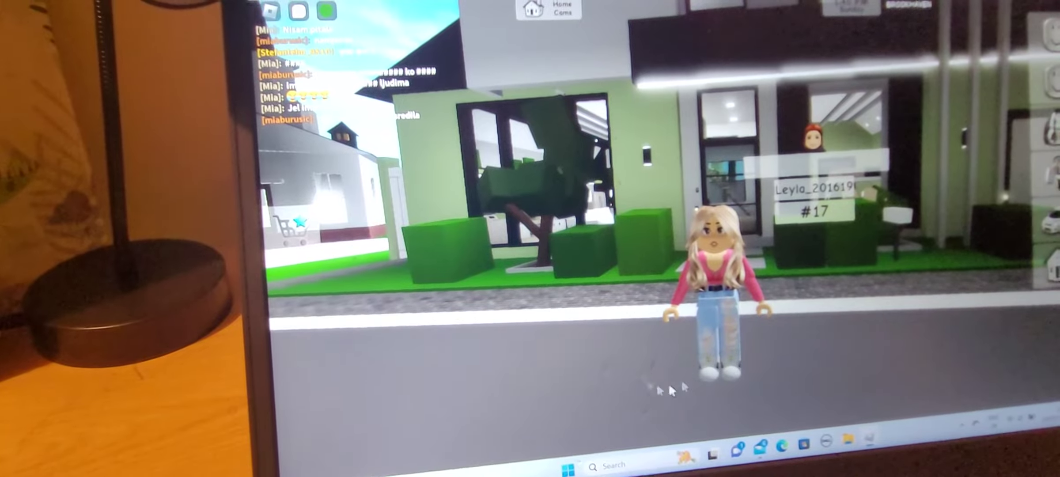
pyautogui.press('w')
pyautogui.moveTo(859, 303); pyautogui.dragTo(771, 249)
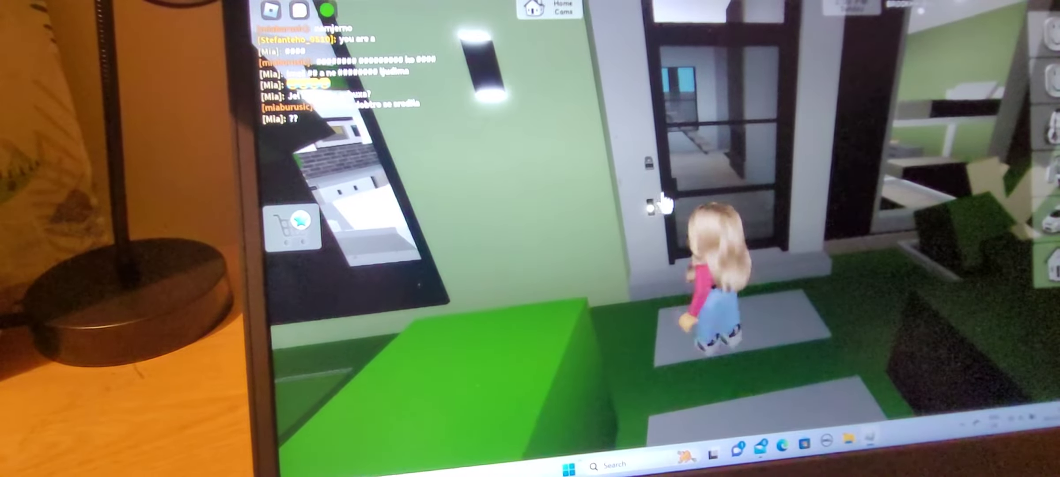
pyautogui.press('w')
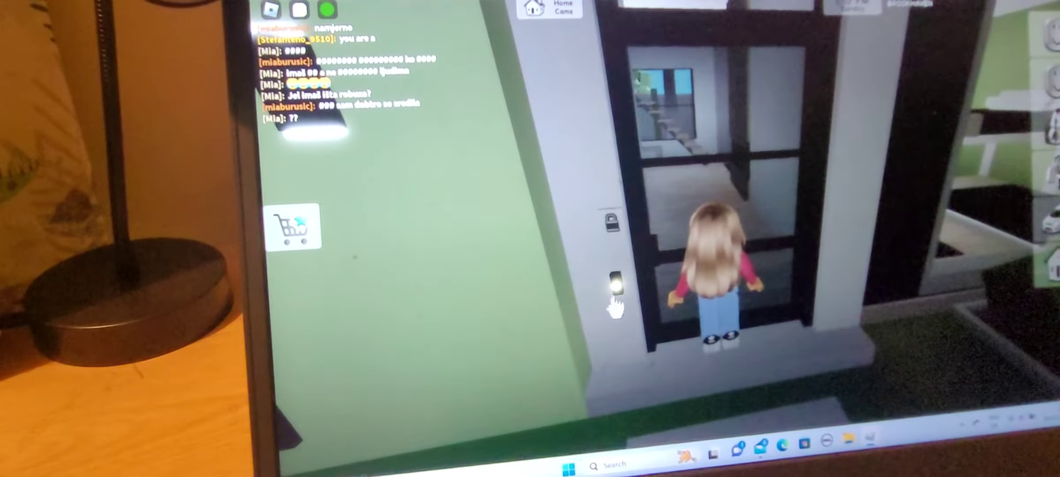
pyautogui.click(616, 286)
pyautogui.press('w')
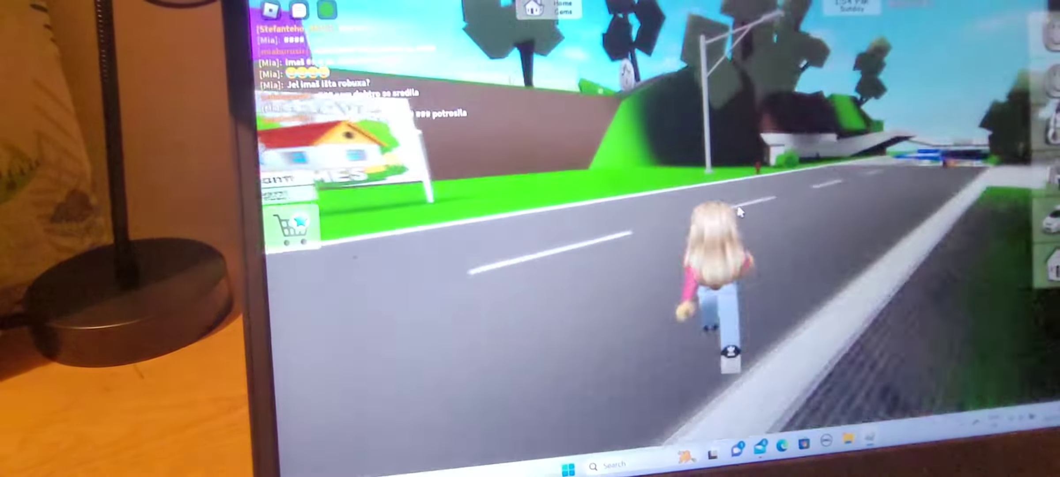
# - Skate down the street and through the doorway into the Breakfast Republic cafe
pyautogui.press('w')
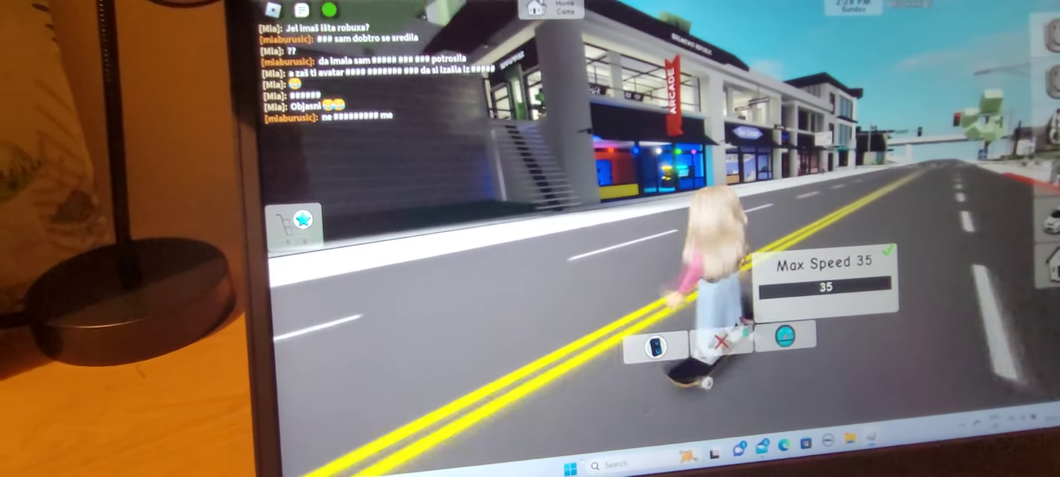
pyautogui.moveTo(746, 248); pyautogui.dragTo(942, 200)
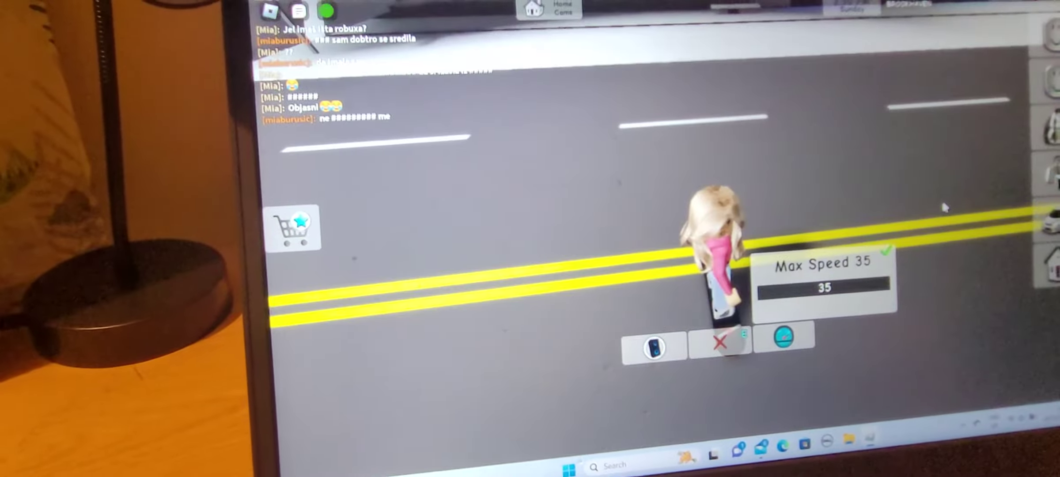
pyautogui.press('w')
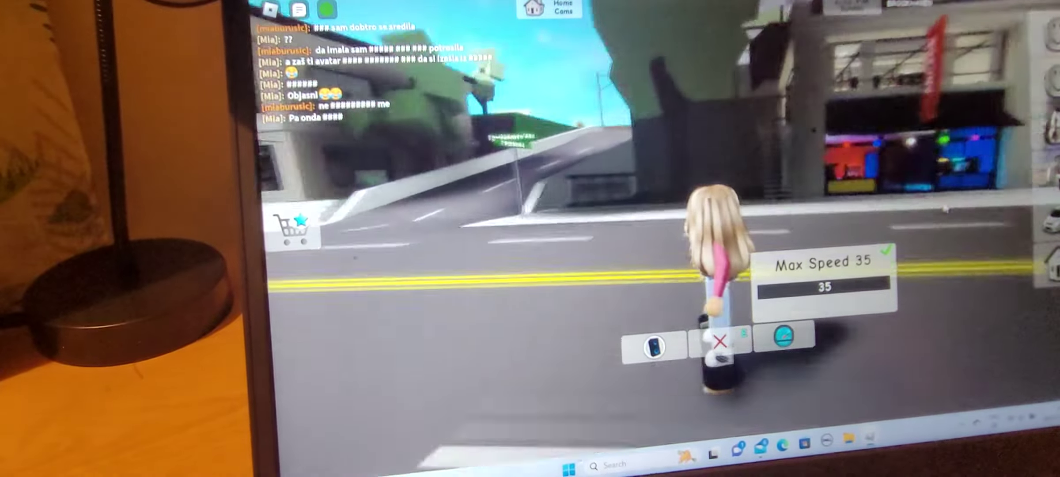
pyautogui.press('w')
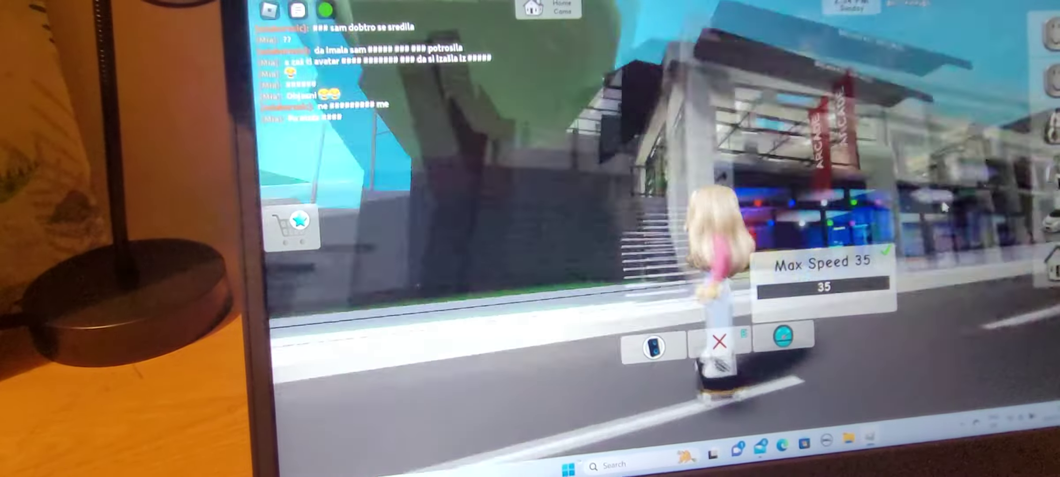
pyautogui.press('w')
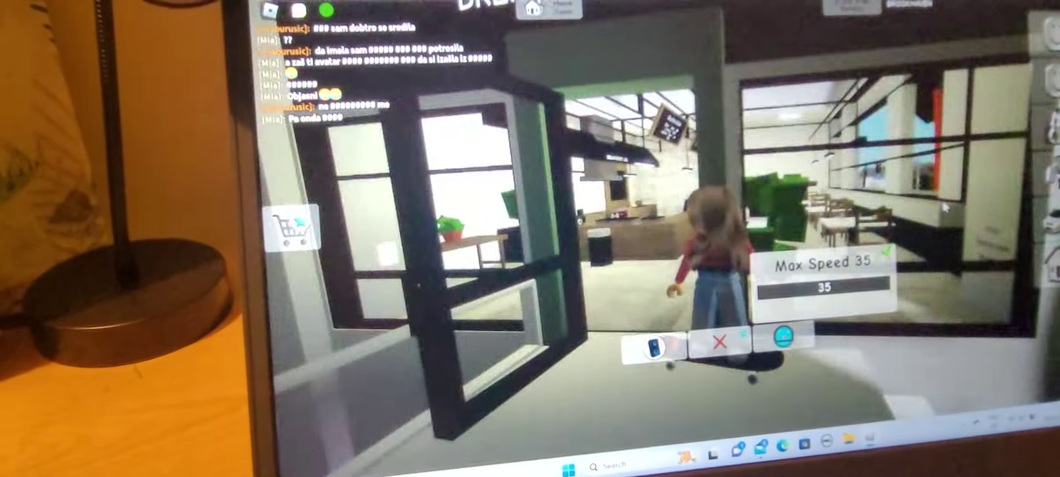
pyautogui.press('w')
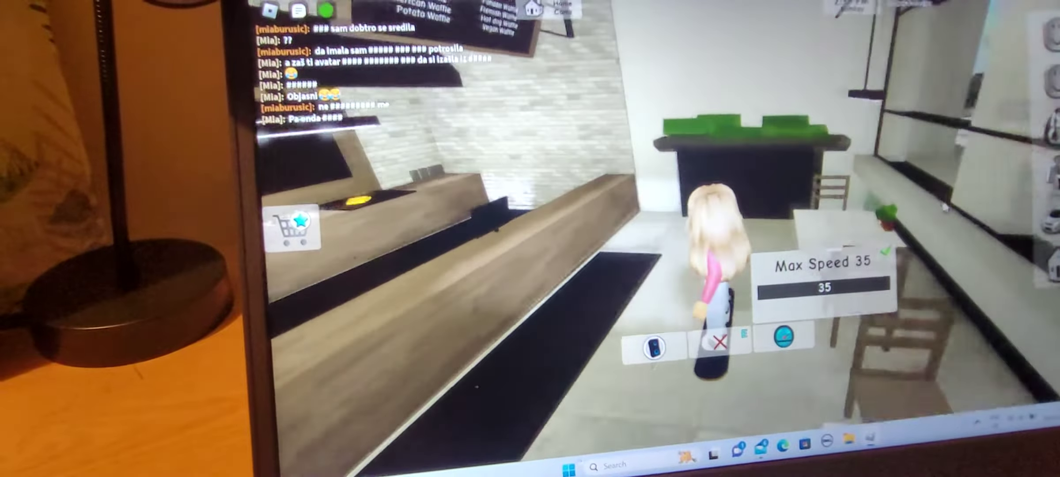
pyautogui.press('w')
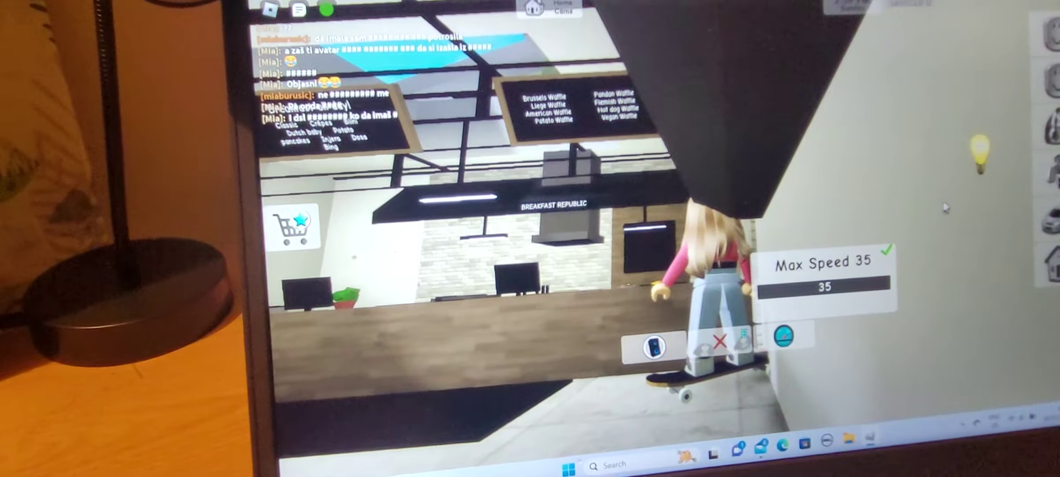
pyautogui.press('w')
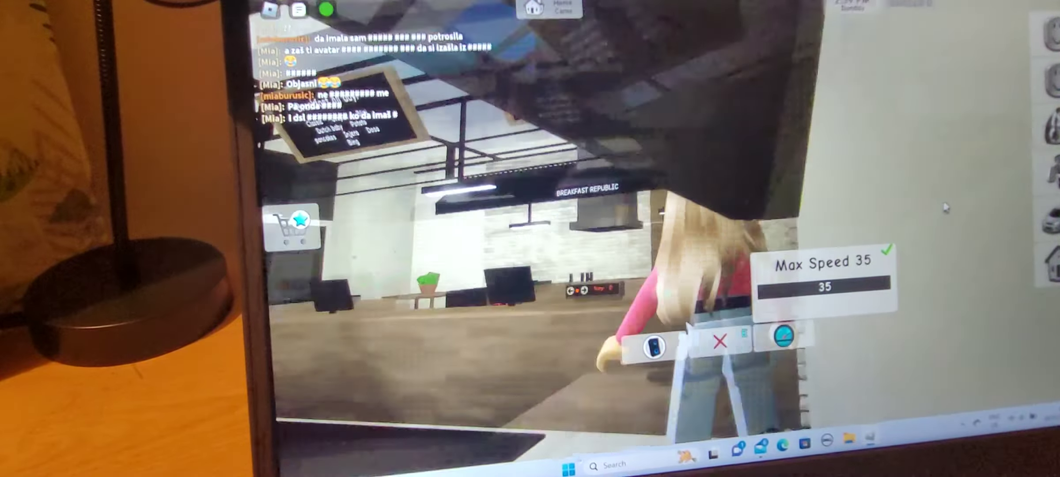
# - Look around the cafe's tables, kitchen and front window
pyautogui.moveTo(945, 207); pyautogui.dragTo(949, 226)
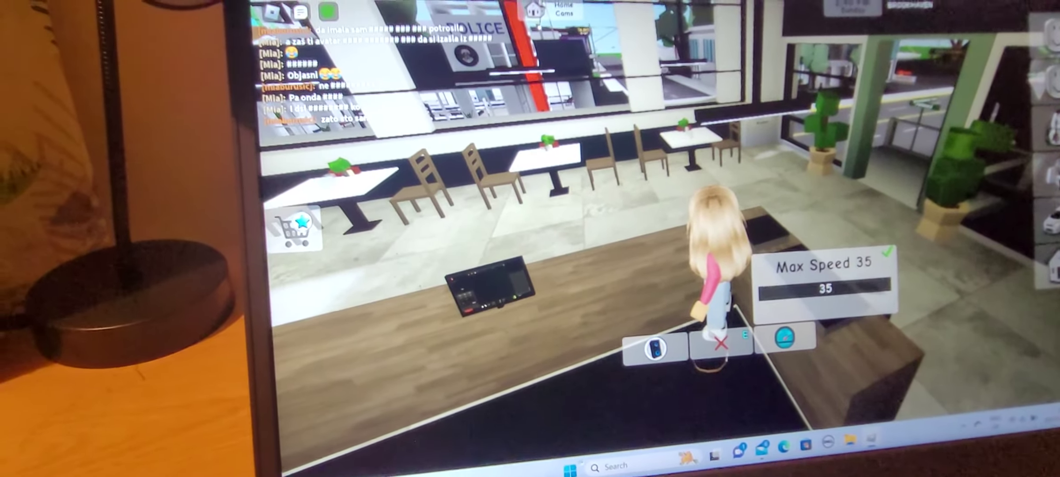
pyautogui.moveTo(596, 139); pyautogui.dragTo(629, 165)
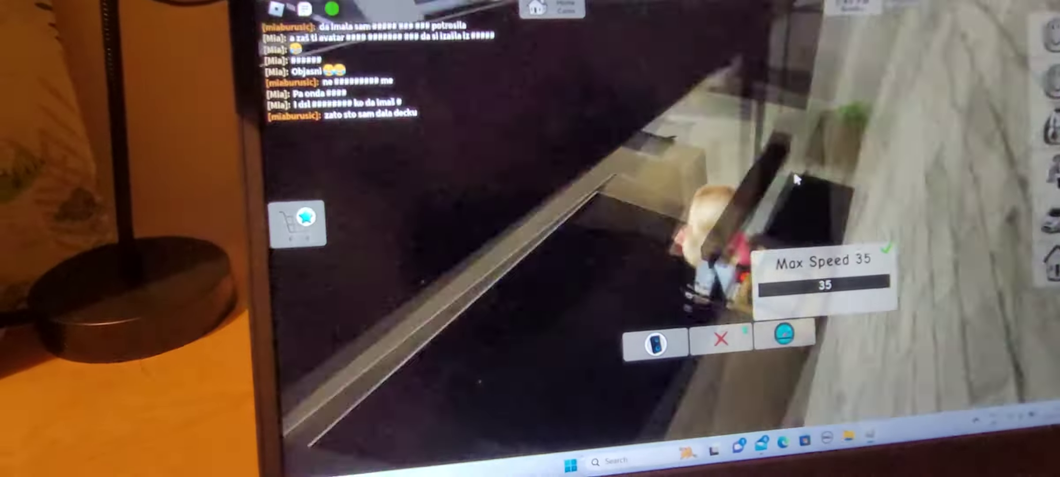
pyautogui.moveTo(746, 207); pyautogui.dragTo(791, 172)
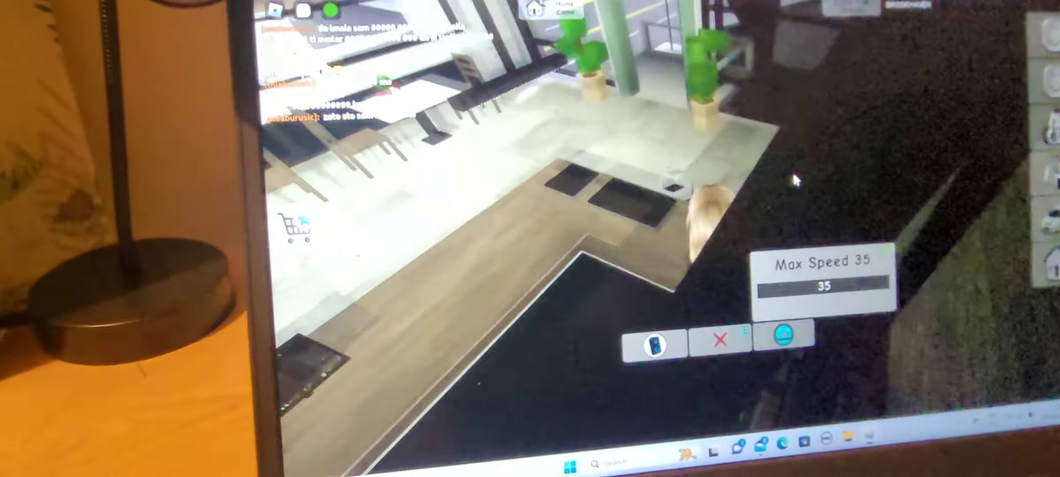
pyautogui.scroll(-5, 791, 172)
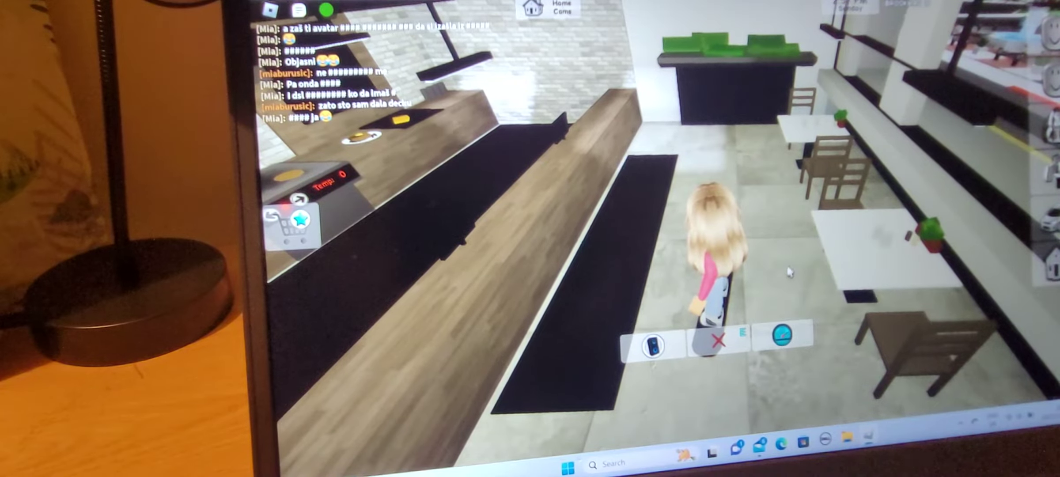
pyautogui.rightClick(789, 241)
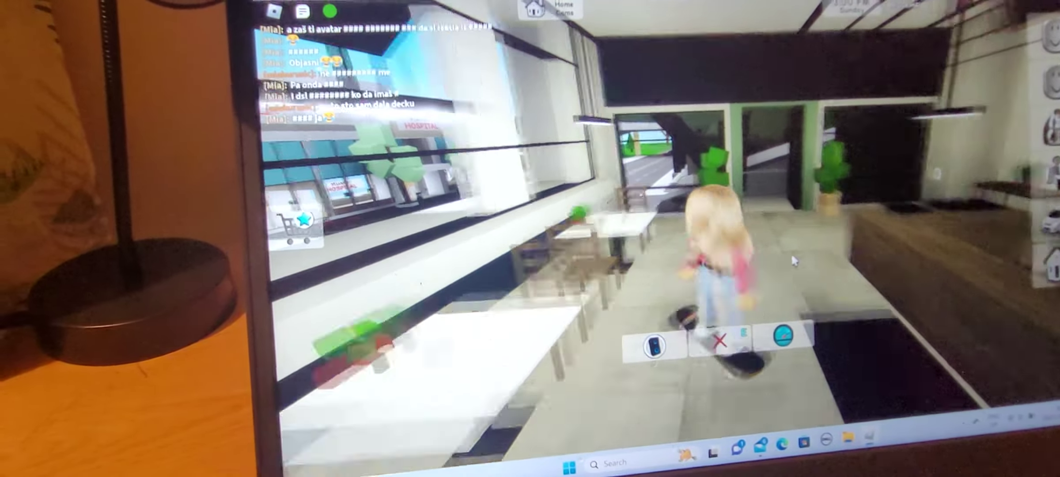
pyautogui.moveTo(791, 257); pyautogui.dragTo(788, 270)
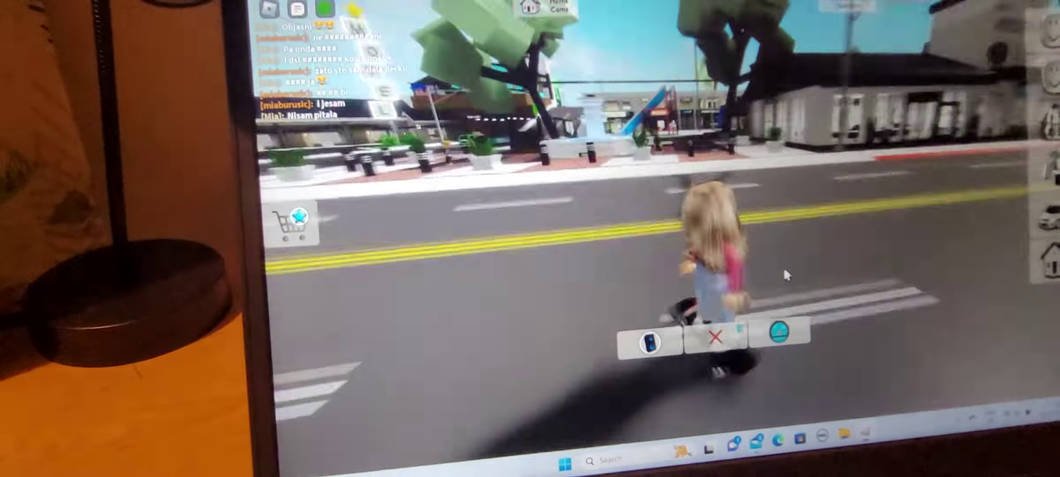
# - Skate across the road onto the fountain plaza and look around it
pyautogui.press('w')
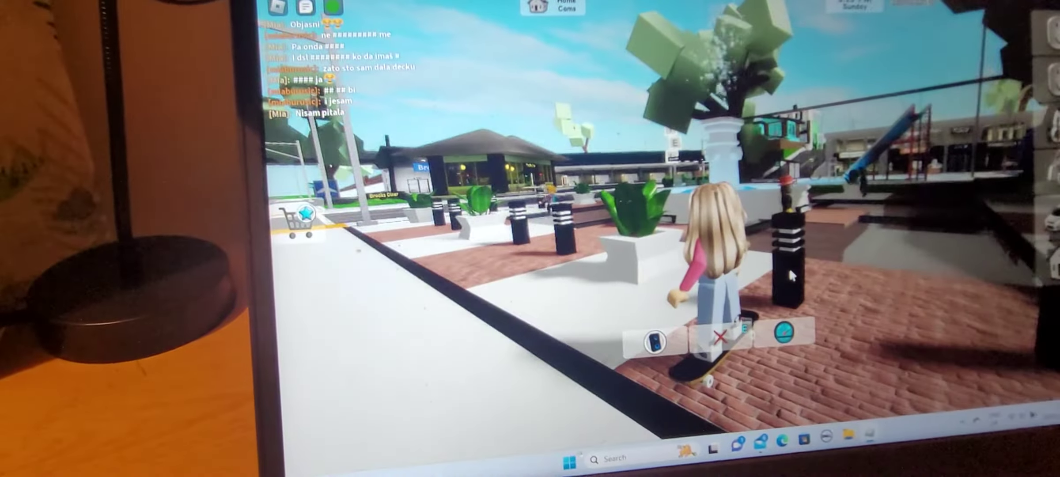
pyautogui.press('w')
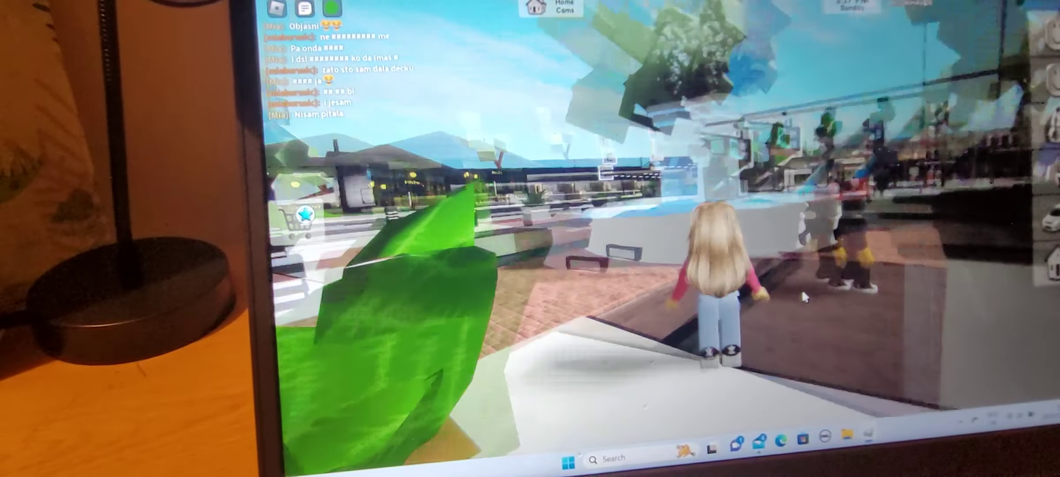
pyautogui.moveTo(787, 268); pyautogui.dragTo(579, 265)
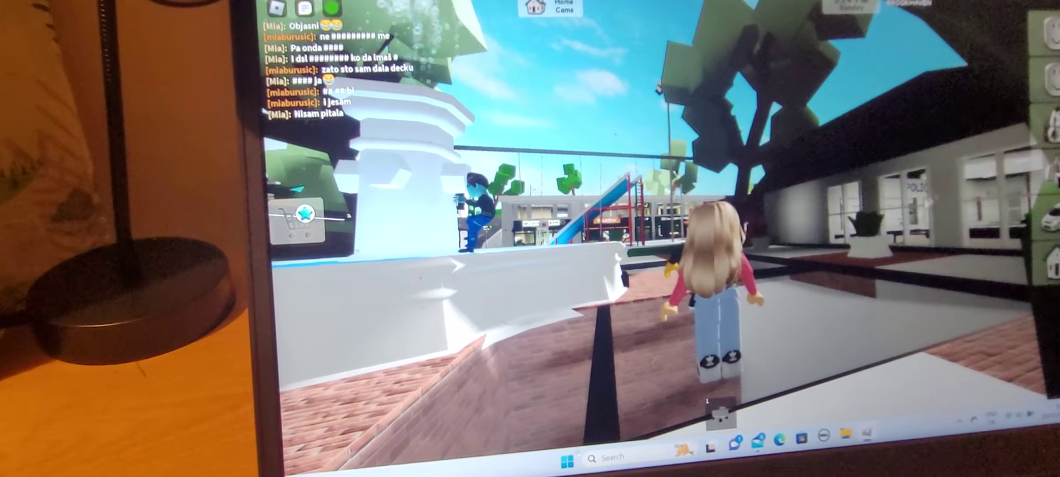
pyautogui.moveTo(579, 265); pyautogui.dragTo(787, 265)
# - Push the shopping cart across the brick plaza toward the player in the red hat
pyautogui.moveTo(580, 265); pyautogui.dragTo(332, 206)
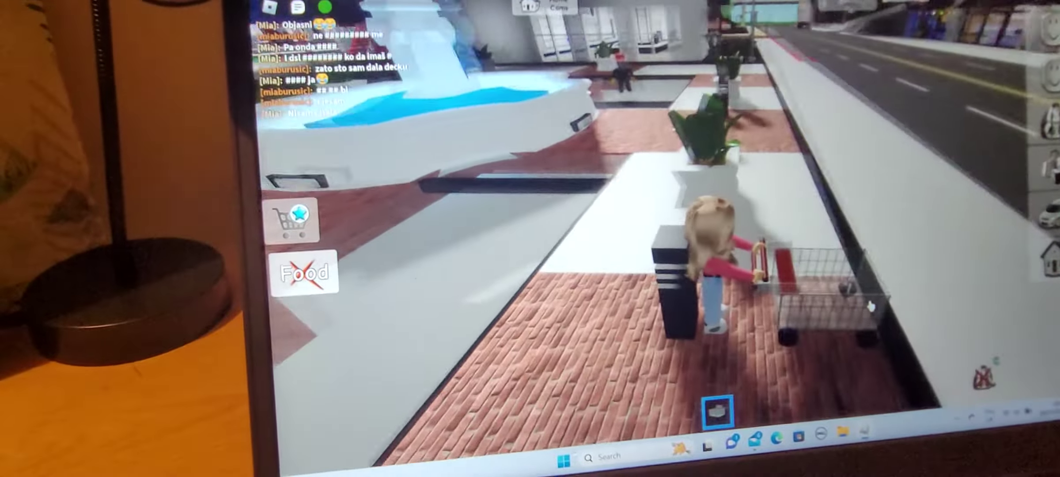
pyautogui.rightClick(870, 306)
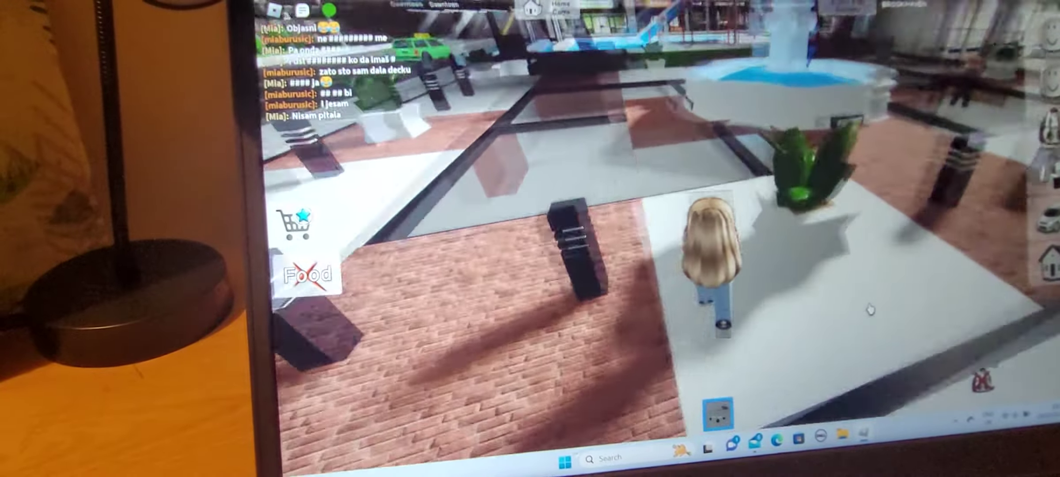
pyautogui.moveTo(580, 265); pyautogui.dragTo(414, 249)
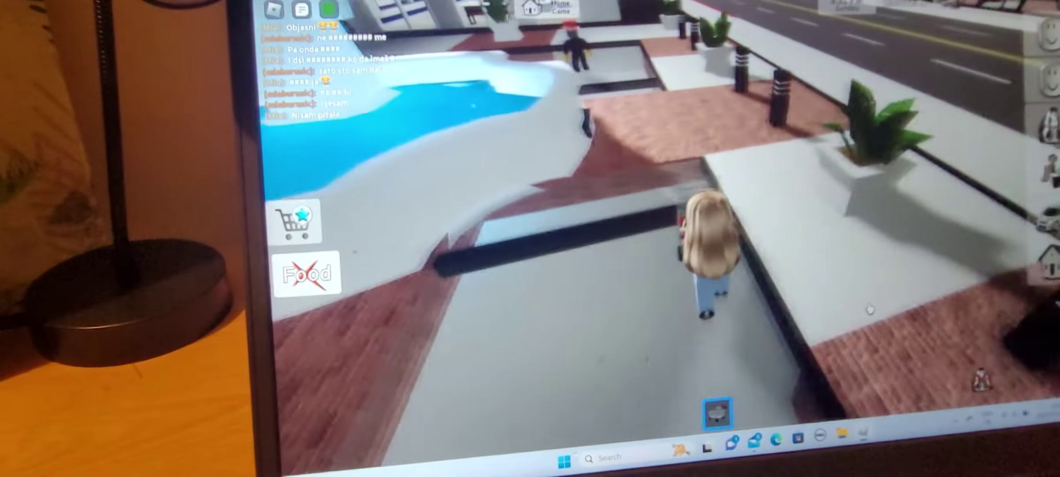
pyautogui.press('w')
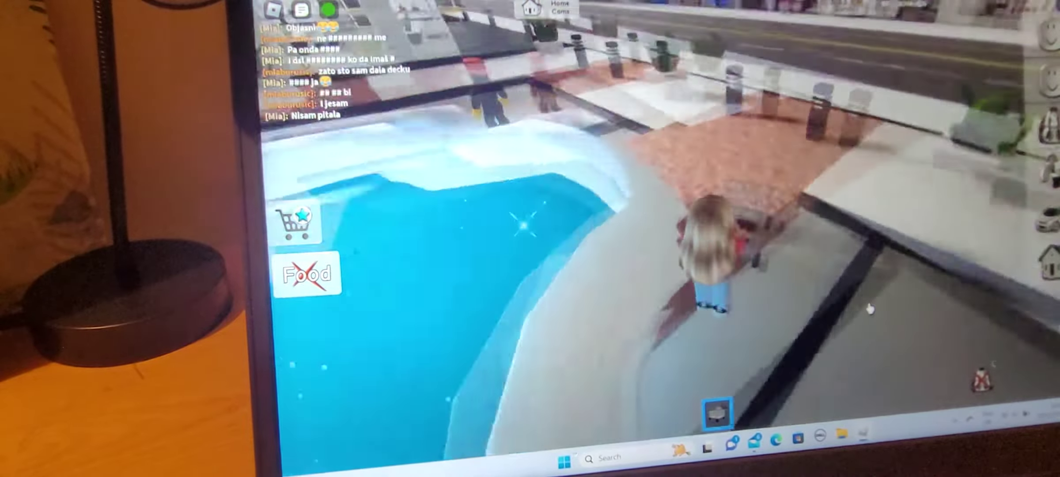
pyautogui.press('w')
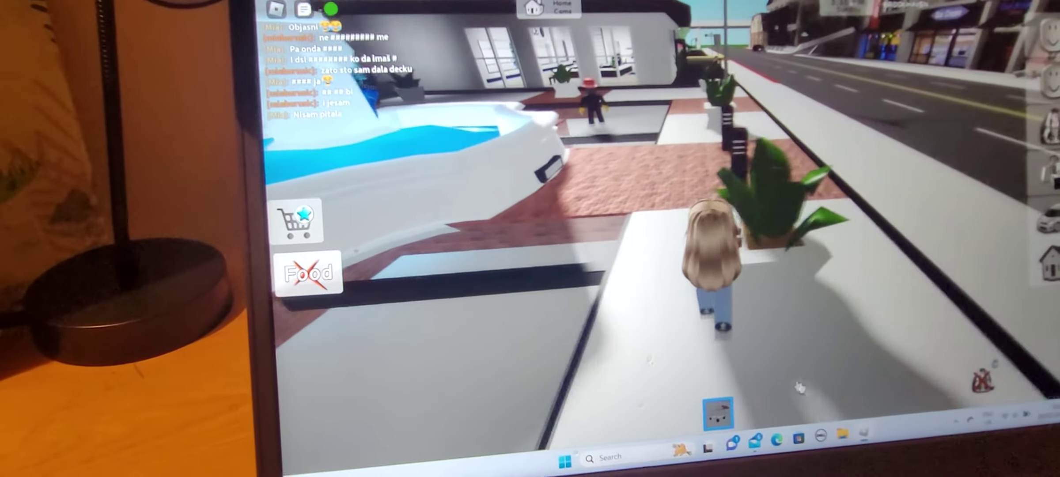
pyautogui.press('w')
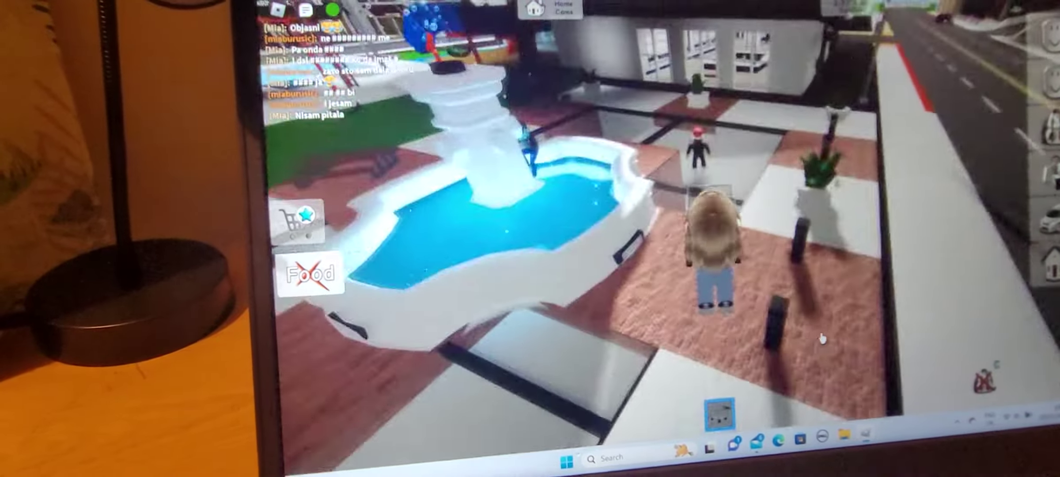
pyautogui.press('w')
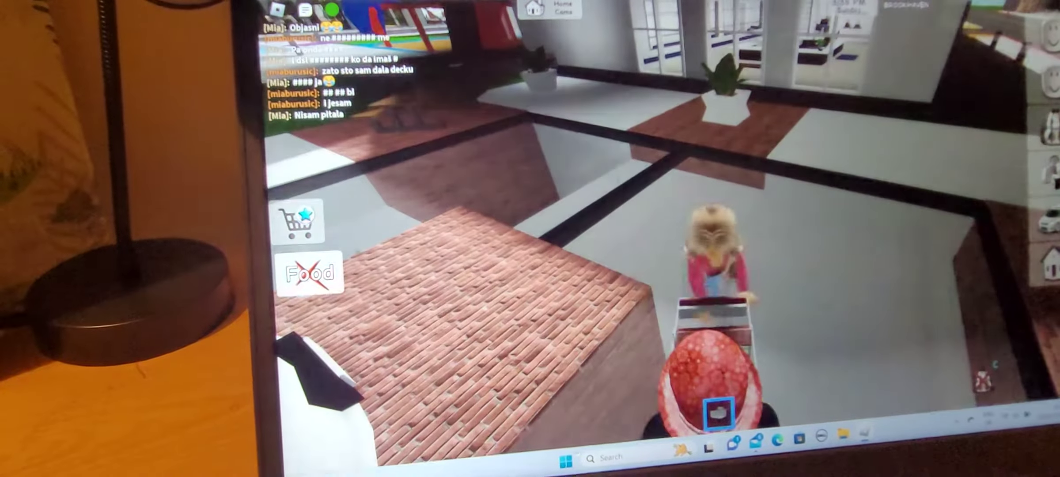
pyautogui.press('w')
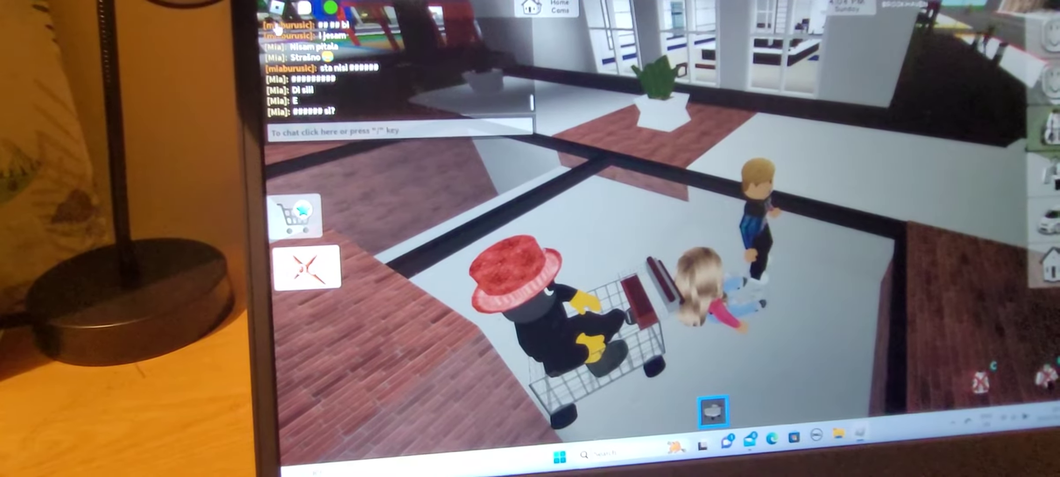
# - Reset the character from the Esc menu and view the respawned avatar by the fountain
pyautogui.press('Escape')
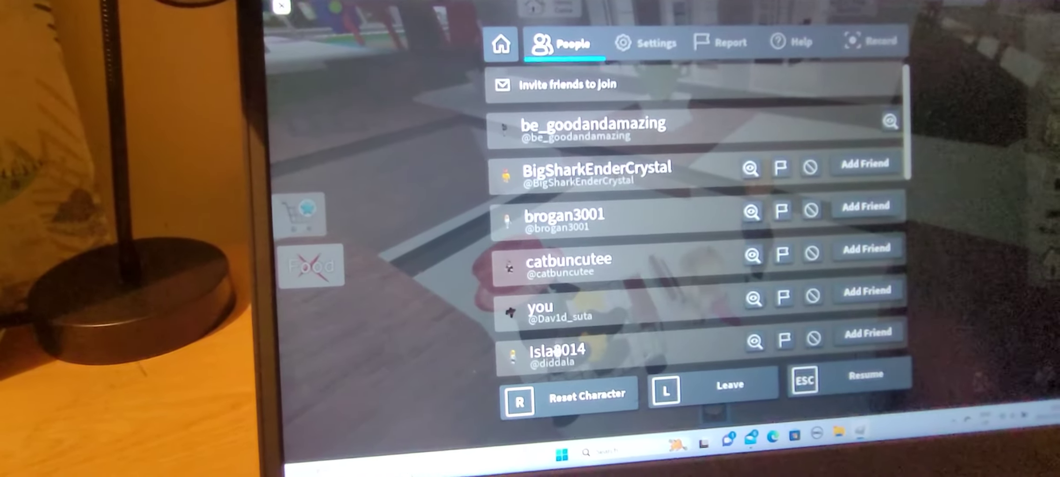
pyautogui.click(584, 401)
pyautogui.click(651, 193)
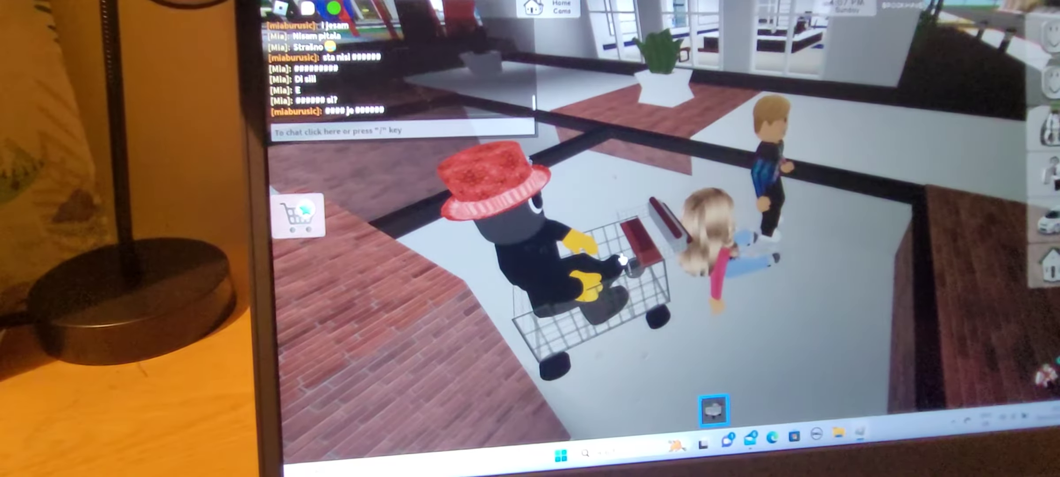
pyautogui.rightClick(679, 197)
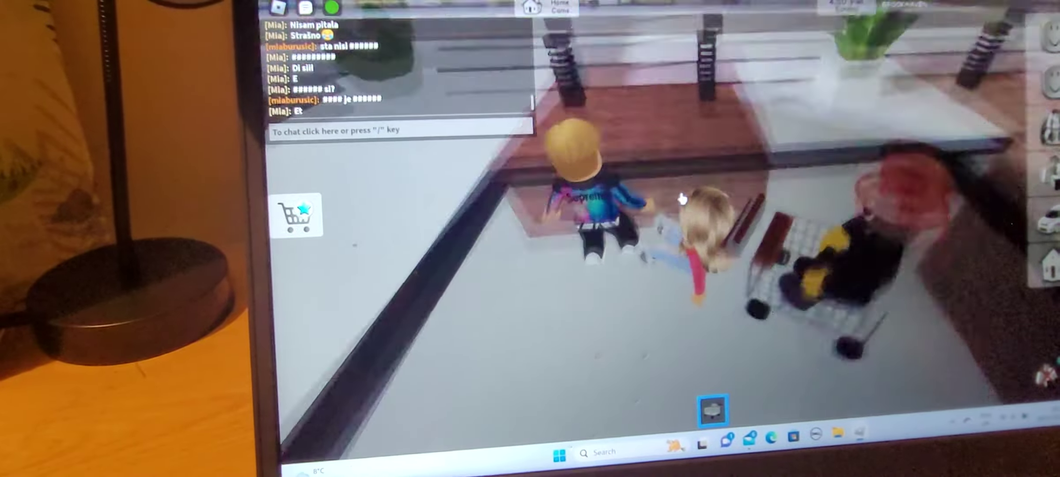
pyautogui.moveTo(682, 197)
pyautogui.mouseDown()
pyautogui.moveTo(785, 209)
pyautogui.moveTo(679, 215)
pyautogui.mouseUp()
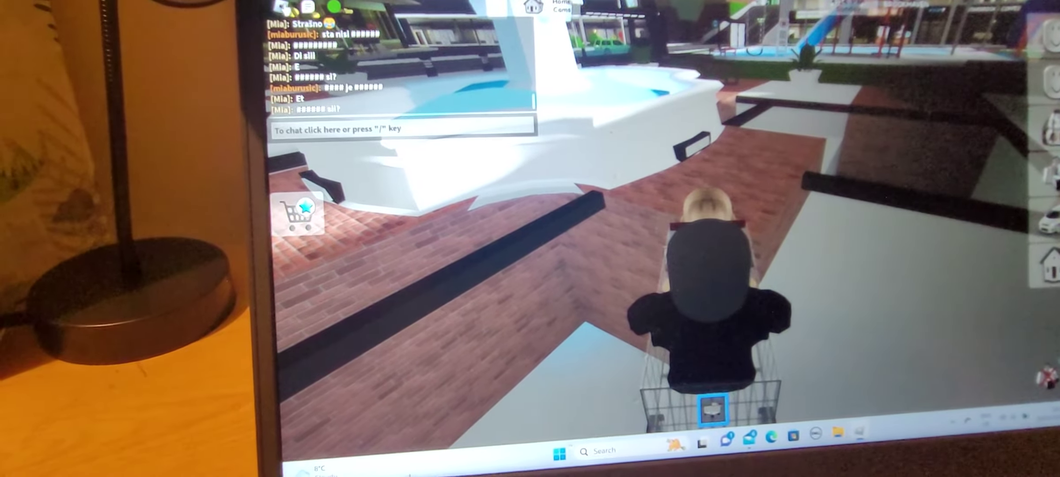
# - Reset the character a second time and turn toward the player in the cart
pyautogui.press('Escape')
pyautogui.press('r')
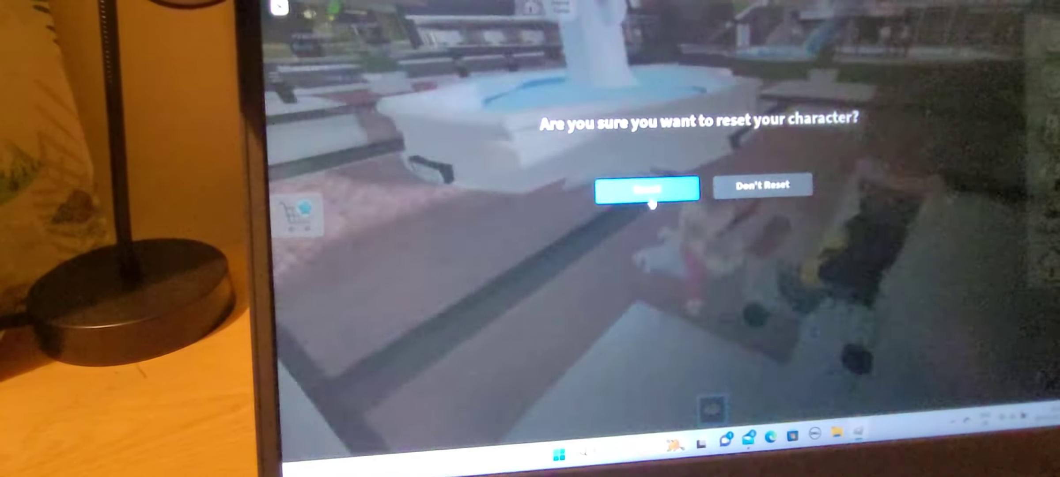
pyautogui.click(646, 189)
pyautogui.moveTo(648, 193); pyautogui.dragTo(789, 285)
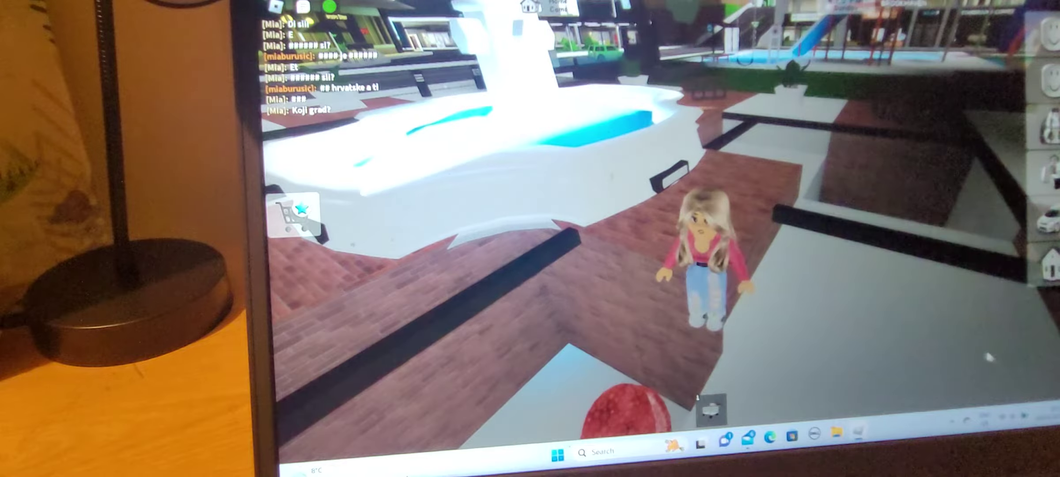
# - Walk the avatar through the fountain and out onto the plaza
pyautogui.moveTo(1043, 373); pyautogui.dragTo(956, 331)
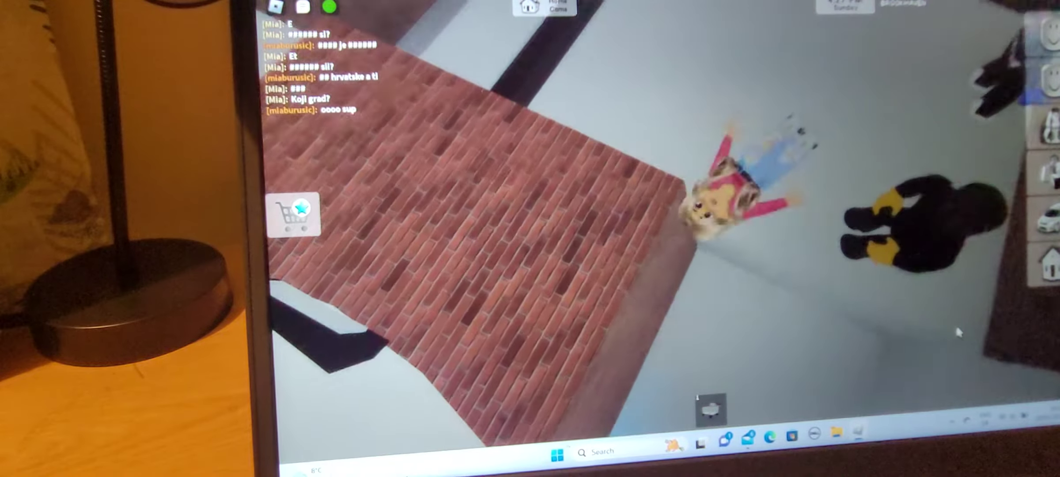
pyautogui.moveTo(955, 325); pyautogui.dragTo(956, 249)
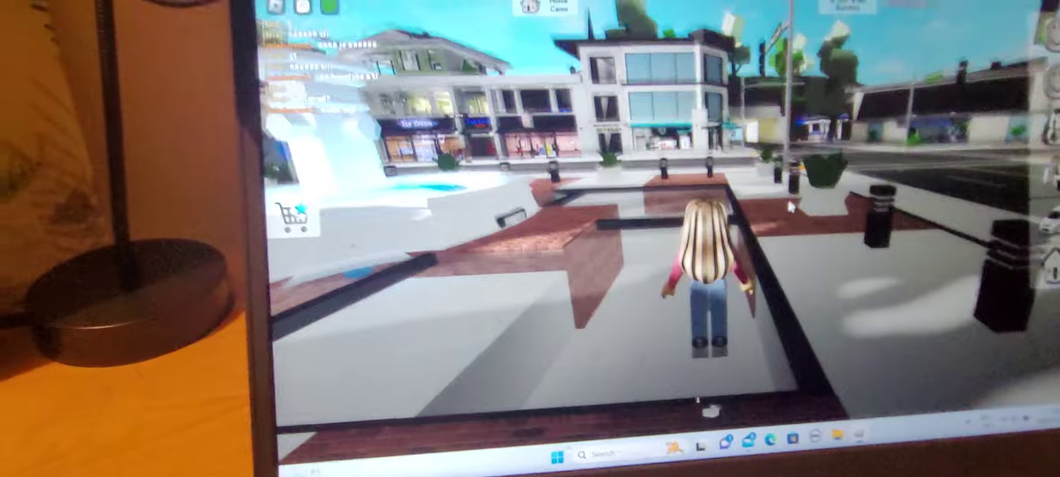
pyautogui.moveTo(786, 290); pyautogui.dragTo(786, 199)
pyautogui.press('w')
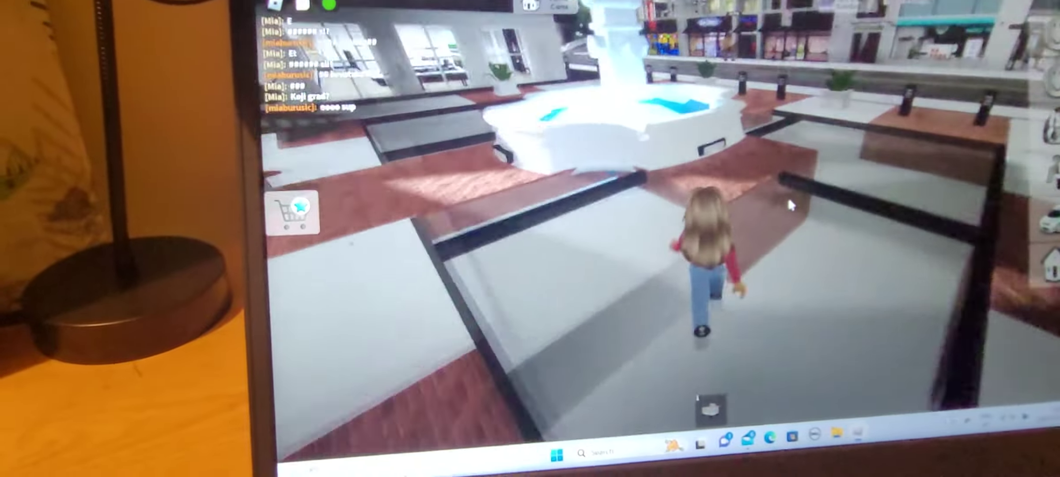
pyautogui.press('w')
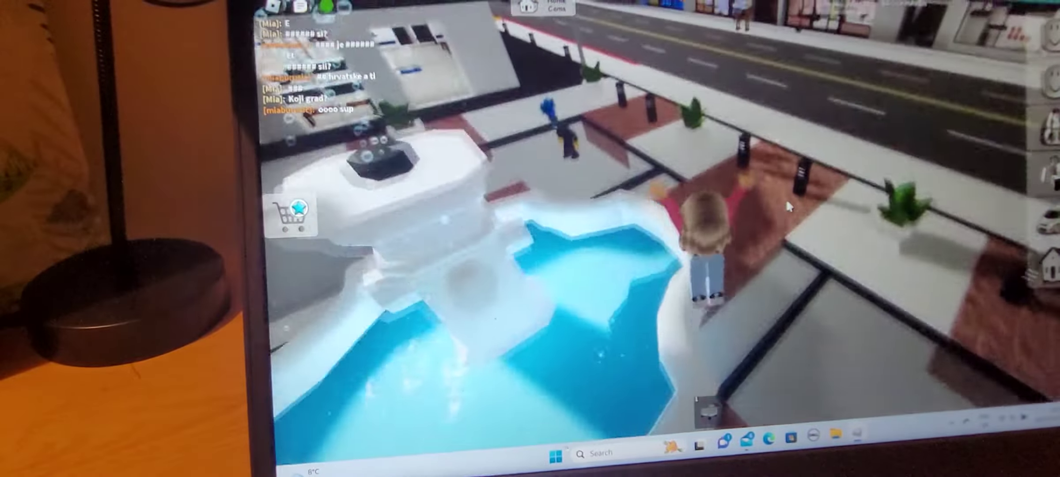
pyautogui.press('w')
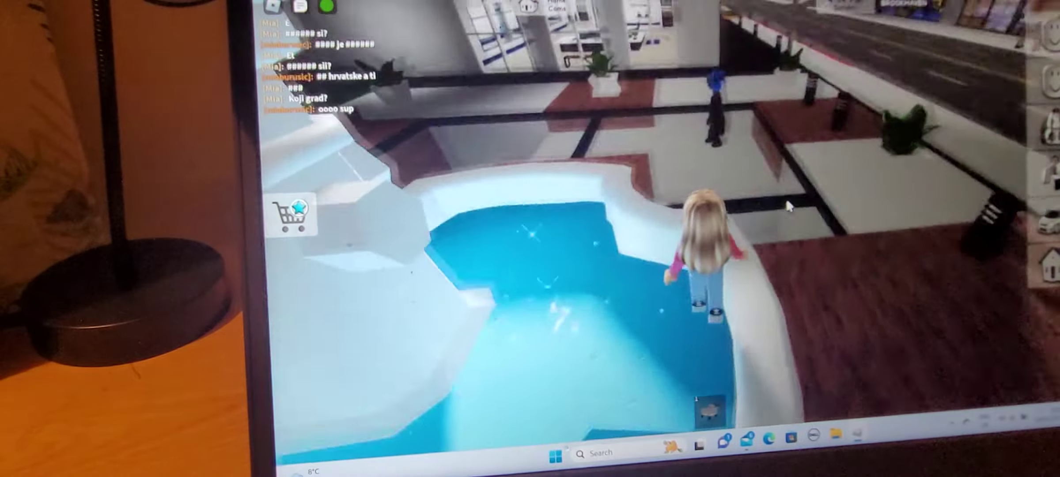
# - Cross the road into the Hair & Nails salon and open the outfit editor
pyautogui.press('w')
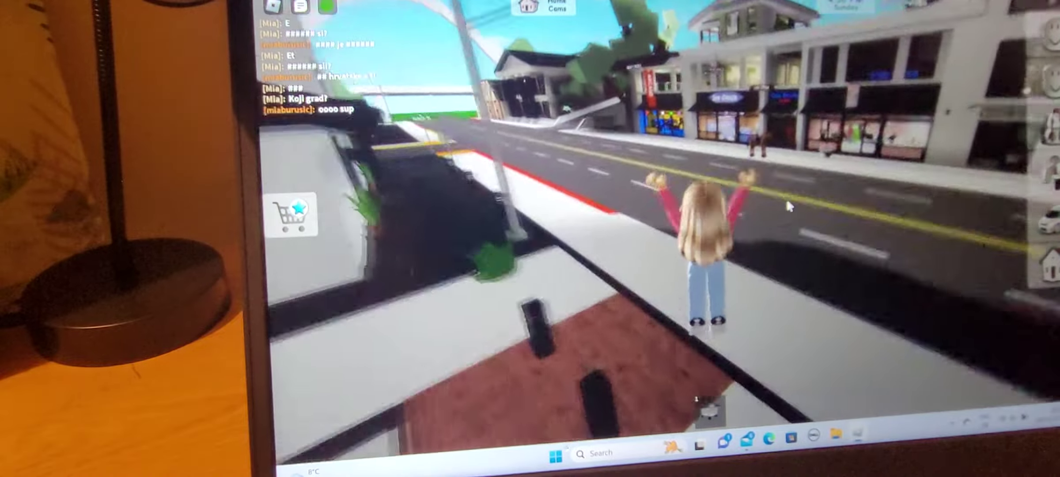
pyautogui.press('w')
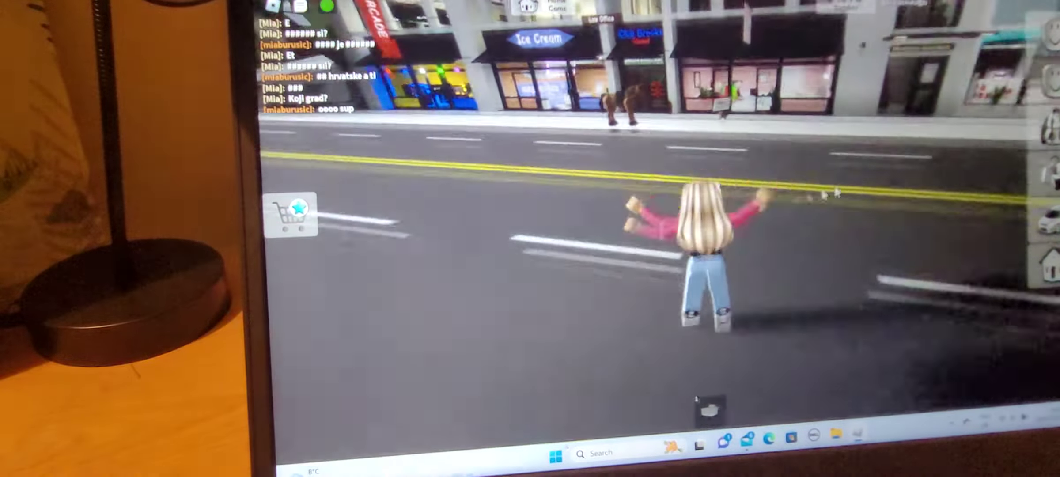
pyautogui.press('w')
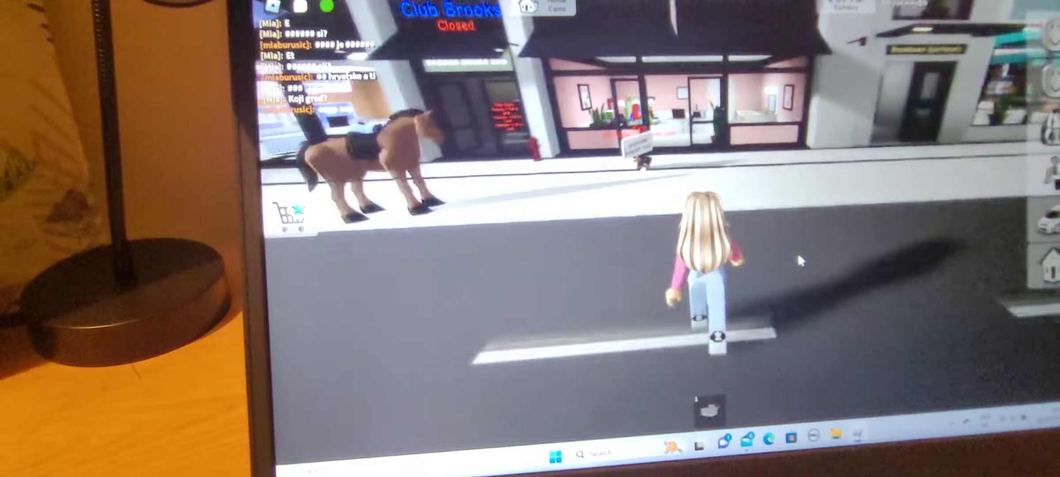
pyautogui.press('w')
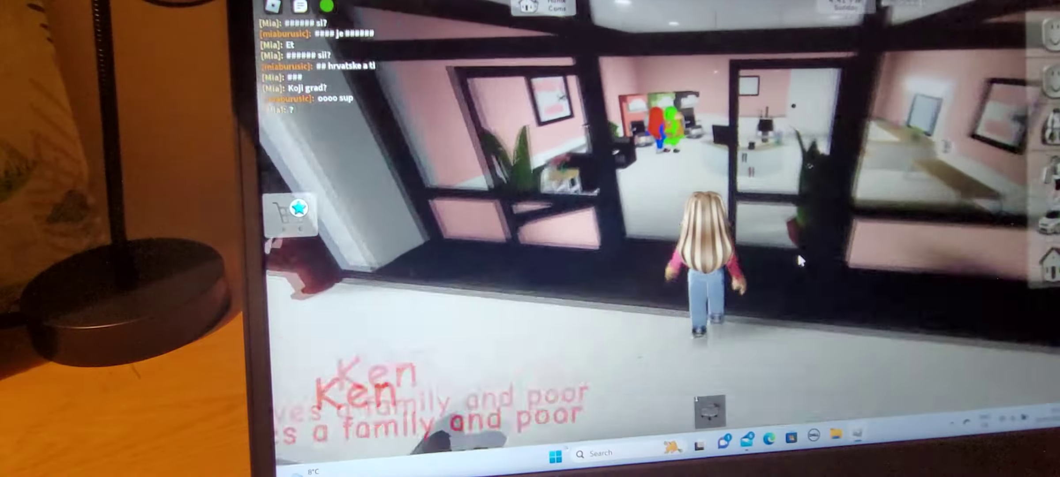
pyautogui.press('w')
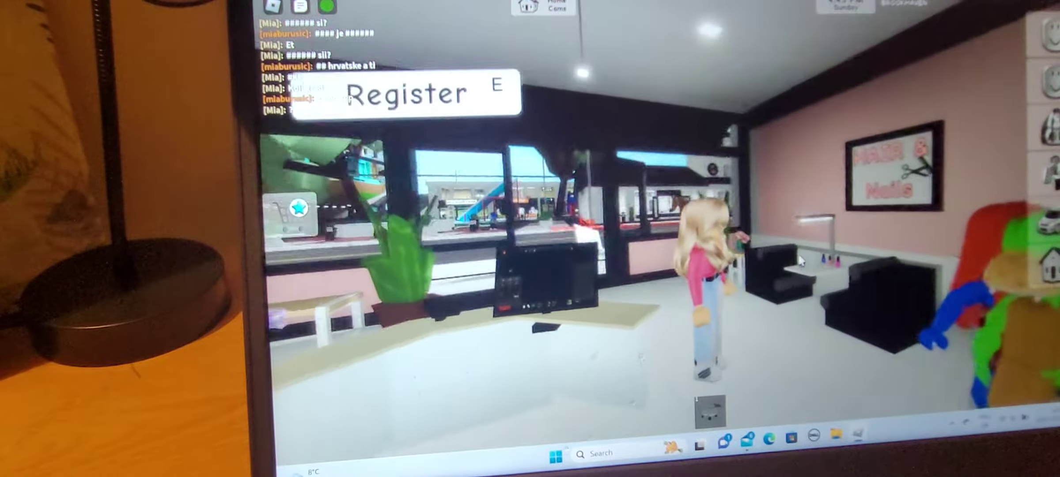
pyautogui.press('w')
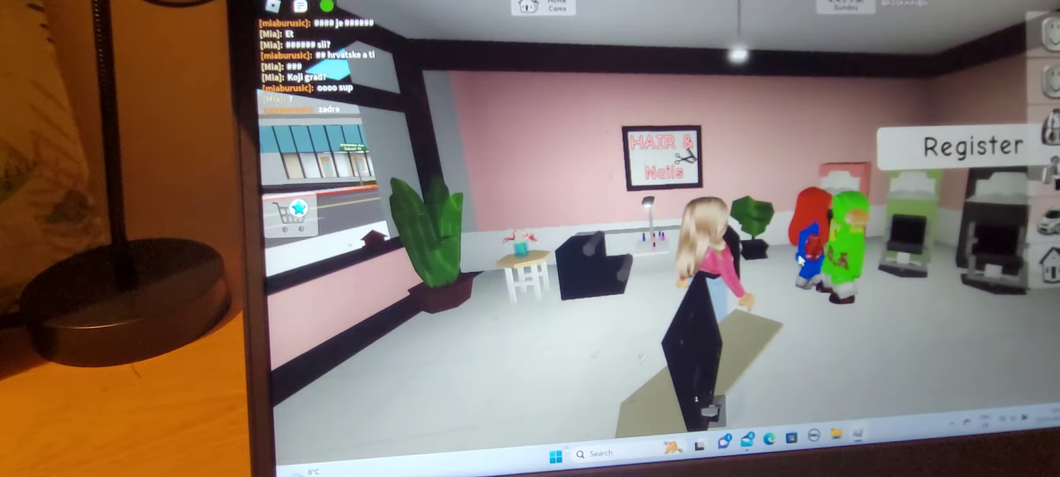
pyautogui.press('w')
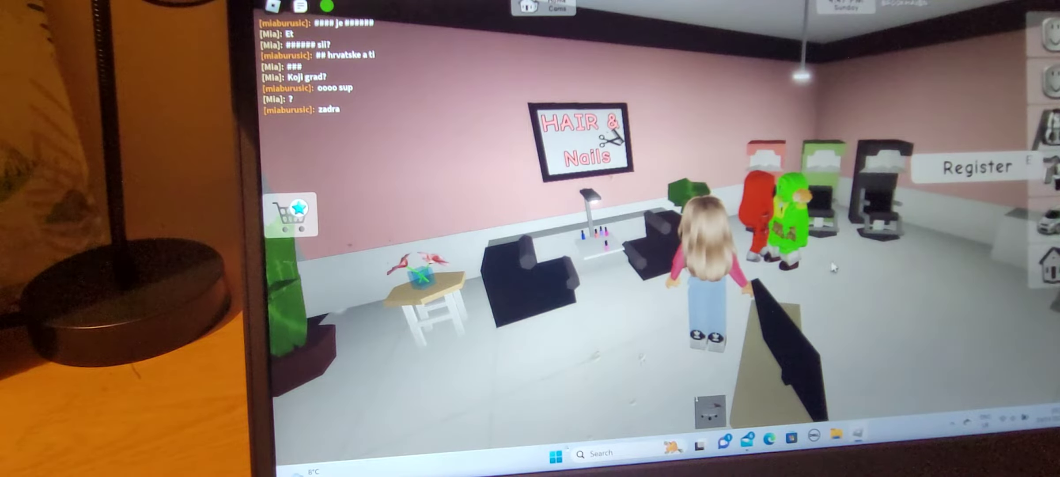
pyautogui.press('w')
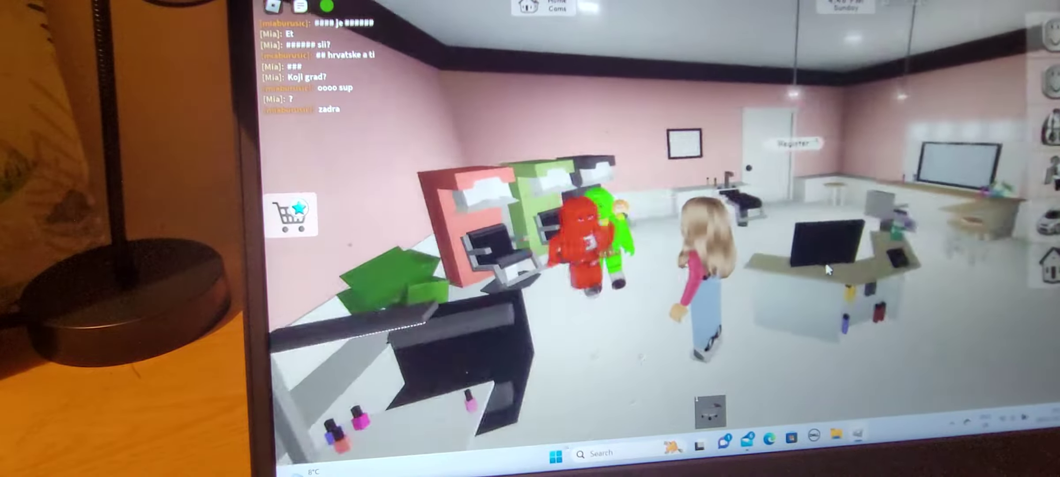
pyautogui.press('w')
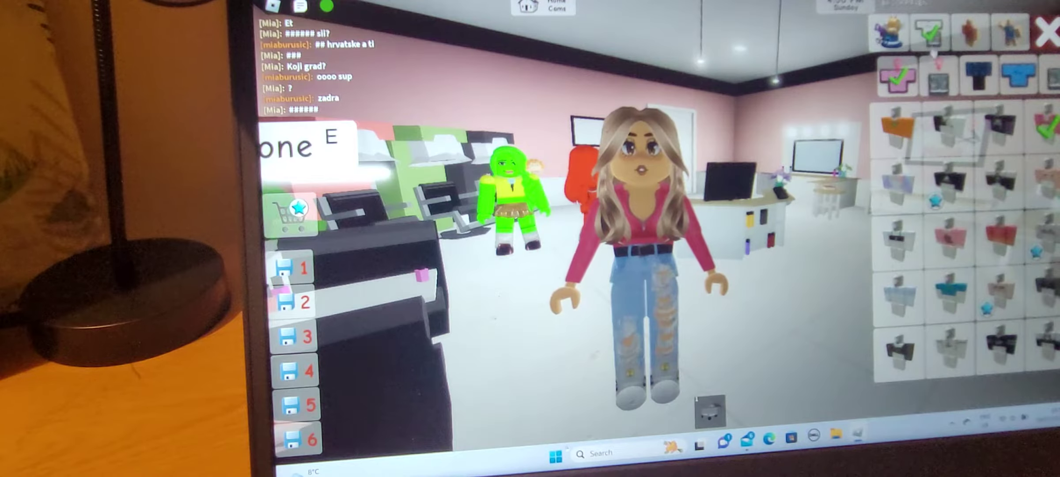
# - Browse the Hair grid under accessories, close the editor, then reopen it on hair
pyautogui.click(888, 33)
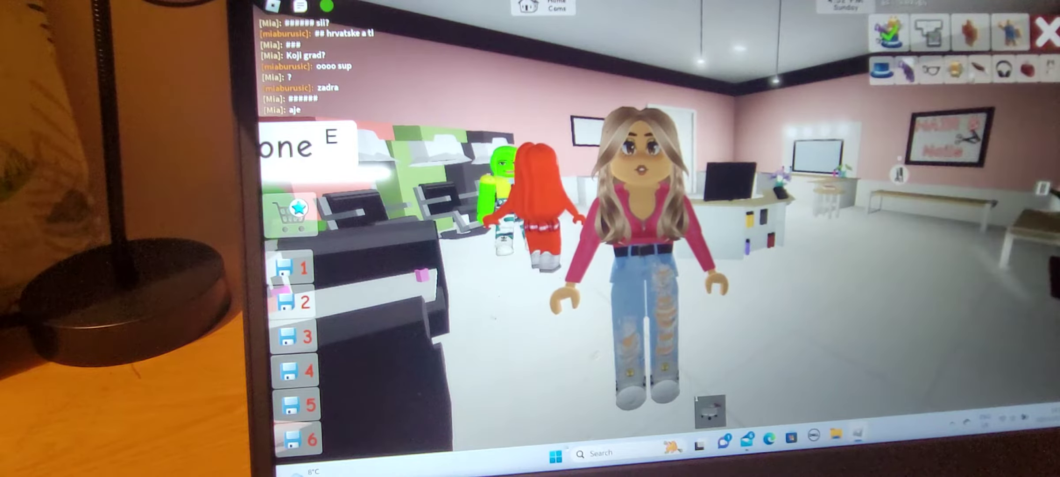
pyautogui.click(907, 70)
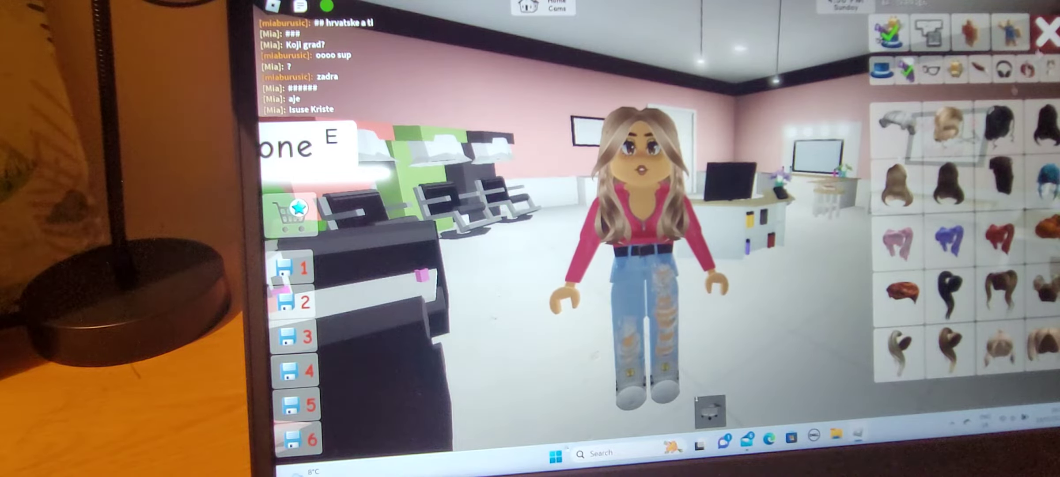
pyautogui.click(1047, 34)
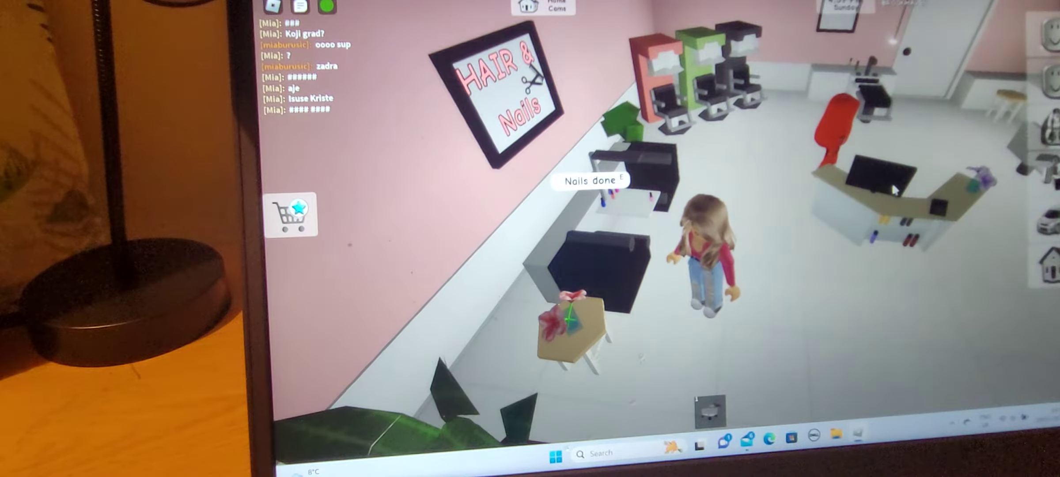
pyautogui.press('e')
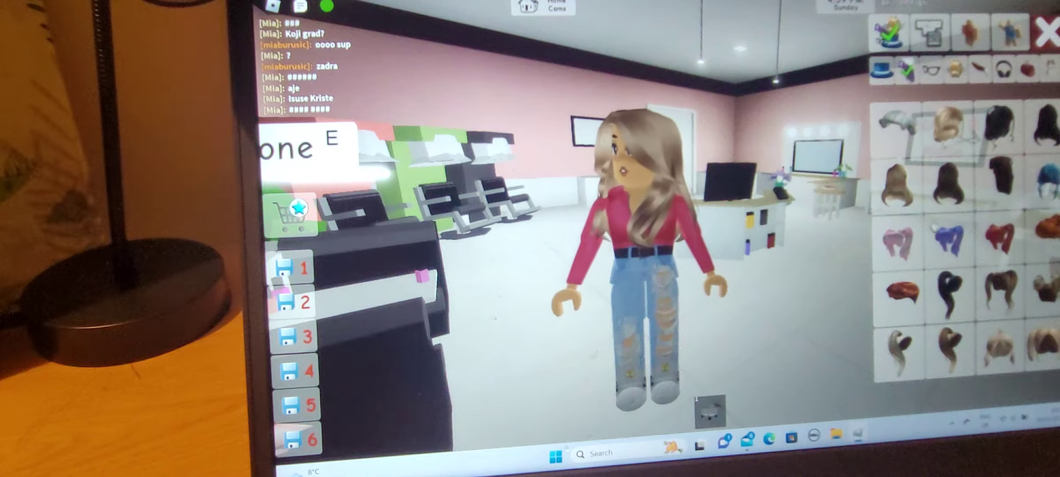
pyautogui.scroll(-8, 961, 207)
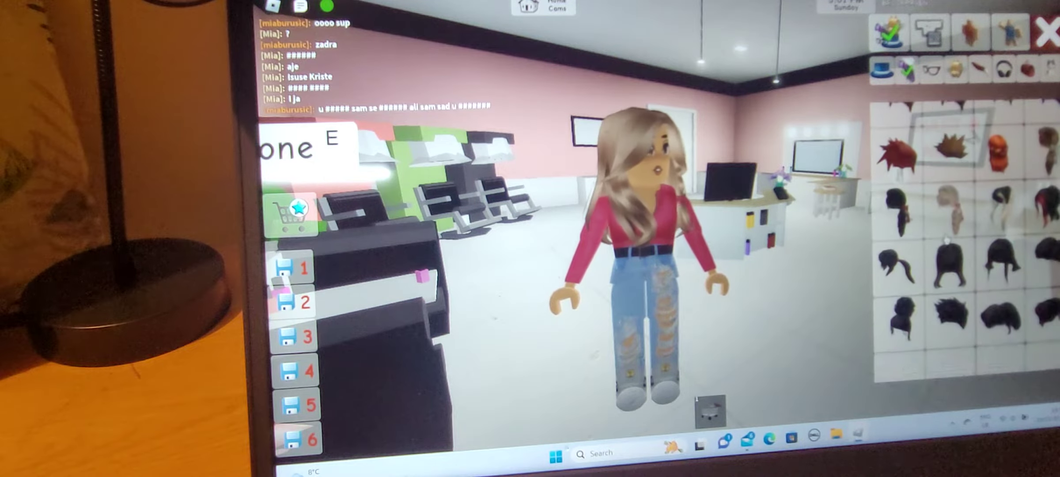
pyautogui.scroll(-5, 946, 239)
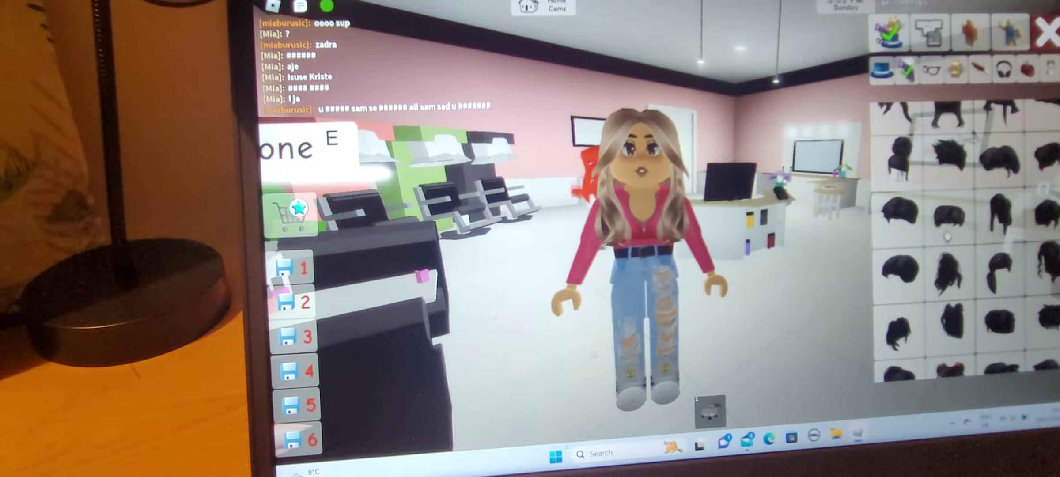
pyautogui.scroll(-2, 946, 239)
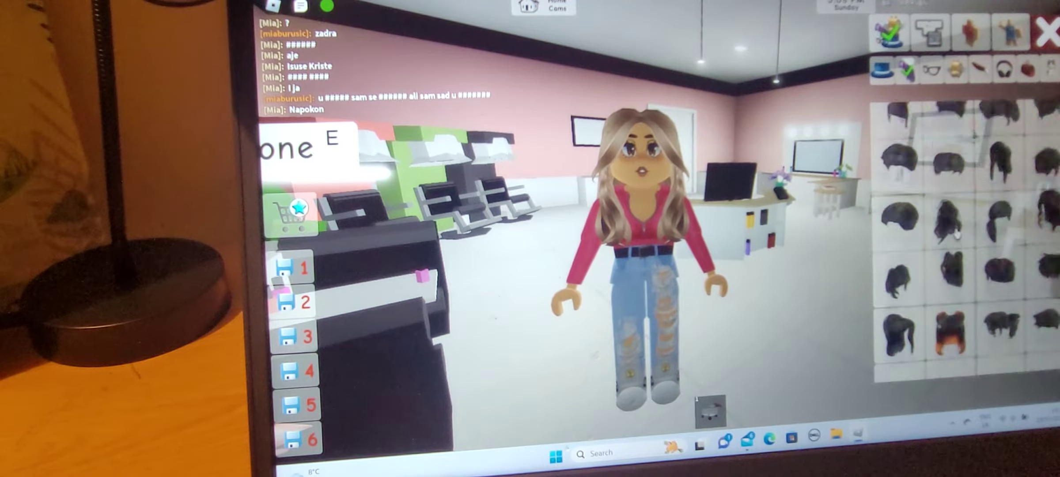
pyautogui.scroll(-3, 956, 234)
pyautogui.scroll(-4, 956, 233)
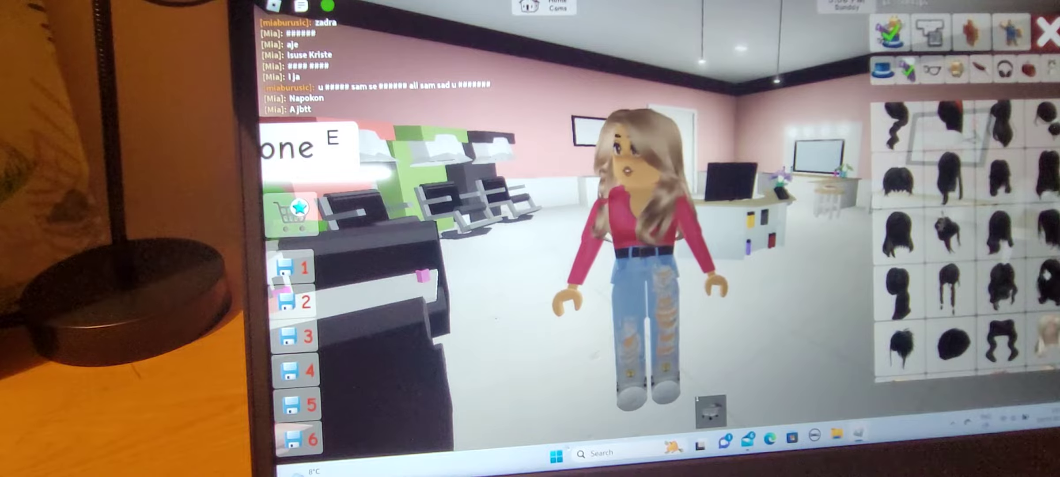
pyautogui.scroll(-3, 956, 233)
pyautogui.scroll(-3, 957, 234)
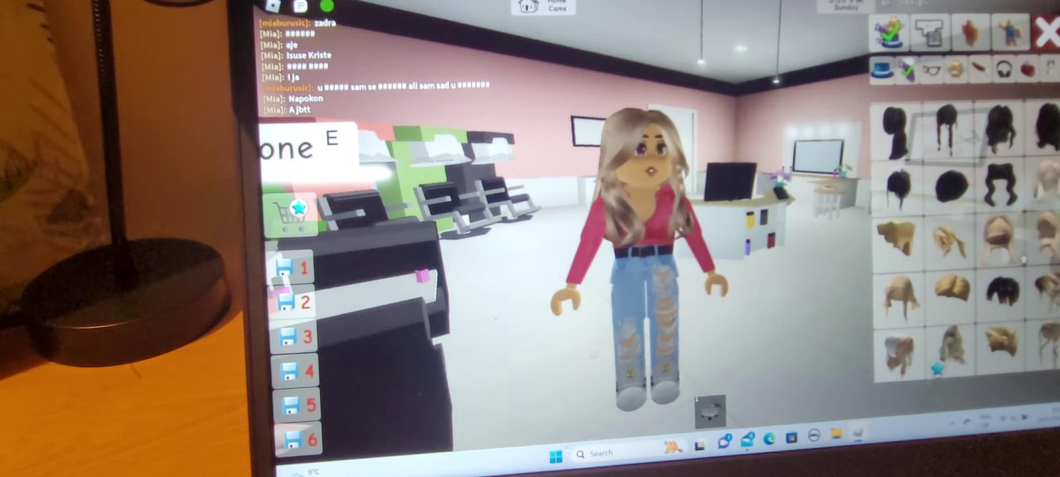
pyautogui.scroll(-3, 1024, 258)
pyautogui.scroll(-3, 1024, 259)
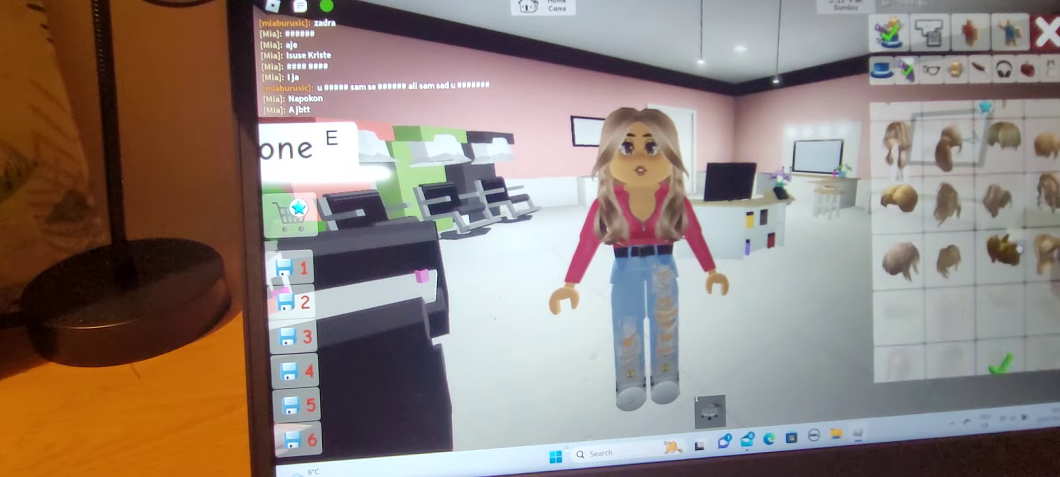
pyautogui.scroll(-3, 961, 241)
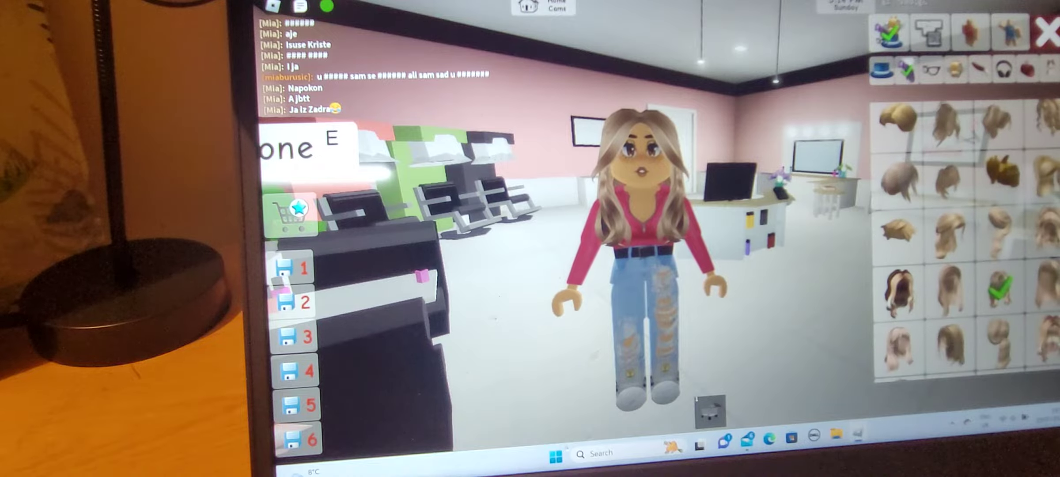
# - Close the avatar editor and sit in the salon chair to pick a red hair colour
pyautogui.click(1046, 31)
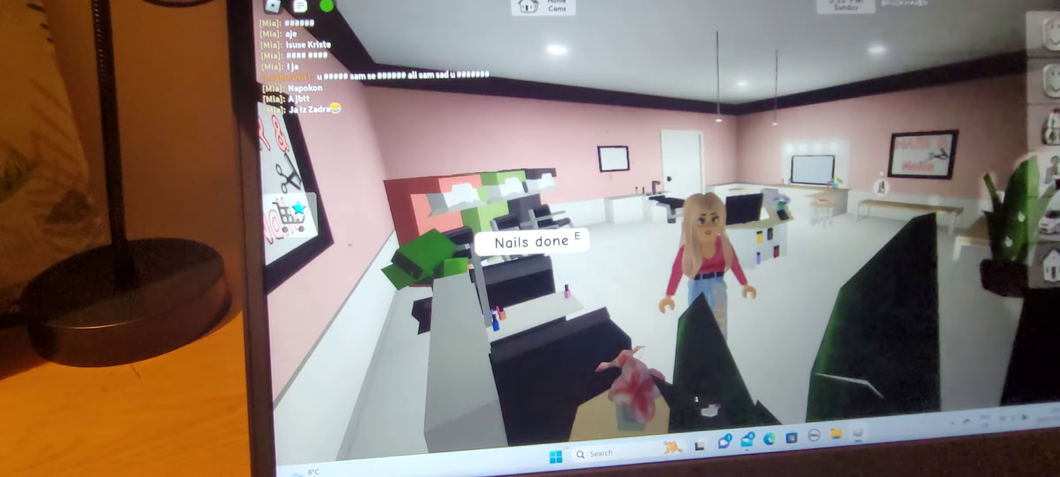
pyautogui.press('e')
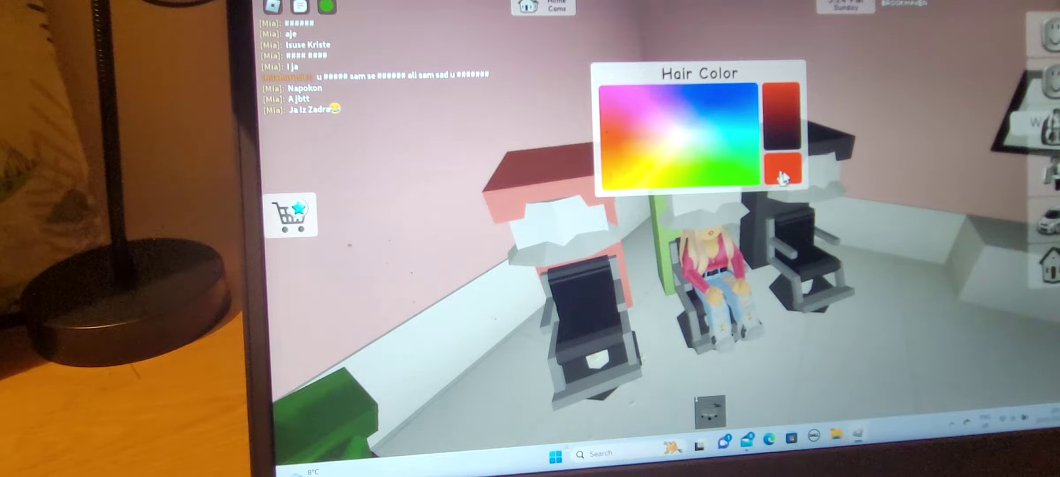
pyautogui.rightClick(819, 317)
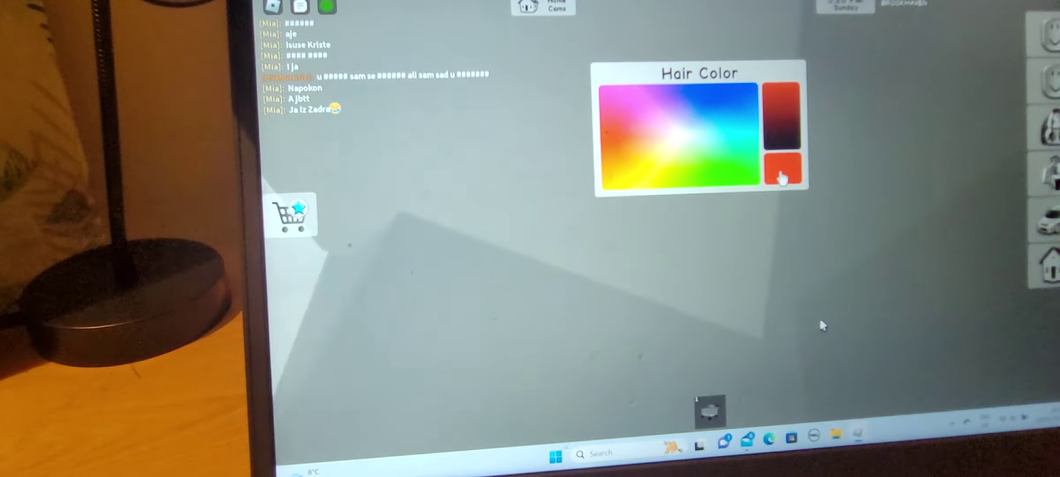
pyautogui.rightClick(819, 318)
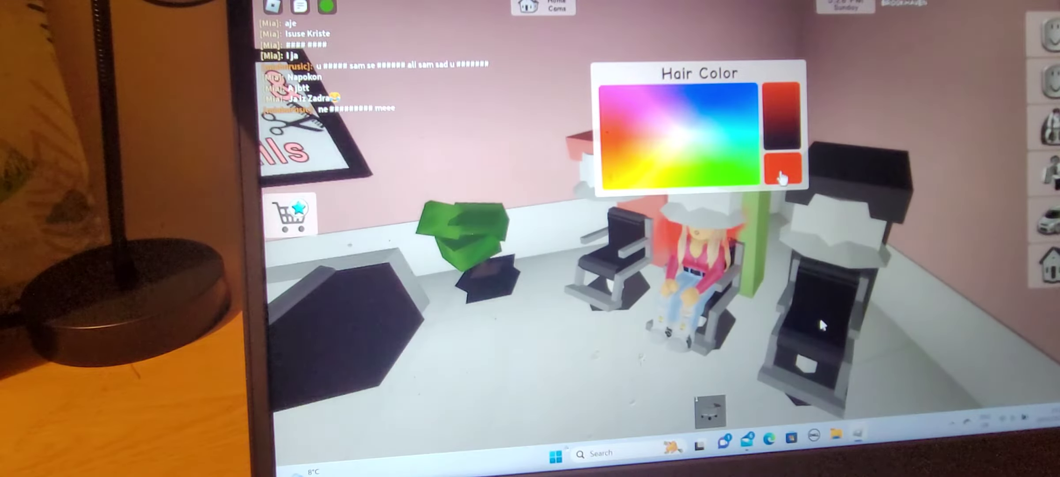
# - Close the hair colour picker and walk out of the salon across the plaza
pyautogui.rightClick(820, 318)
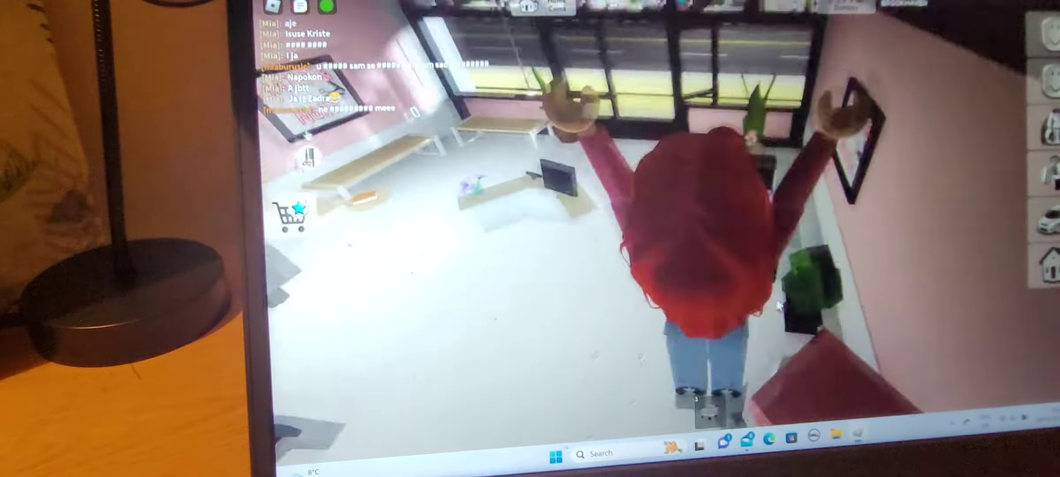
pyautogui.press('w')
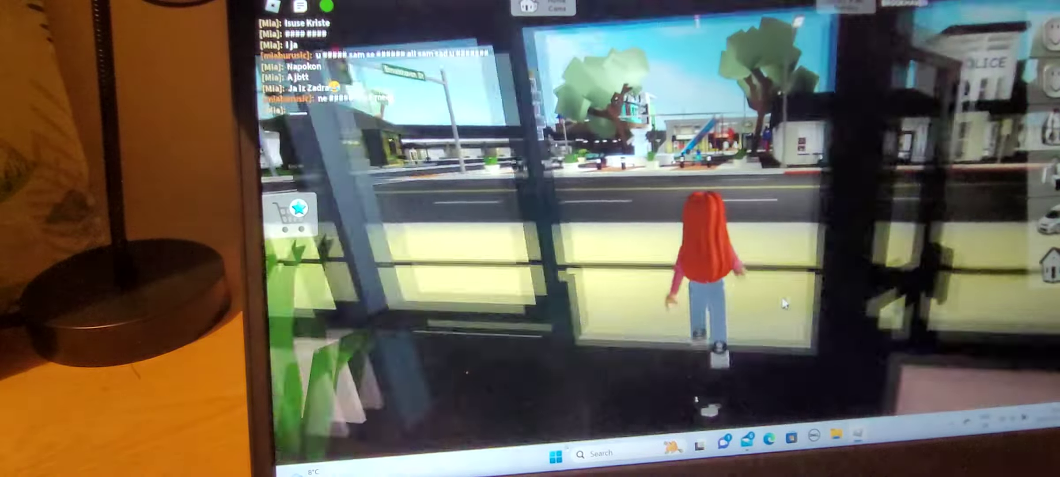
pyautogui.press('w')
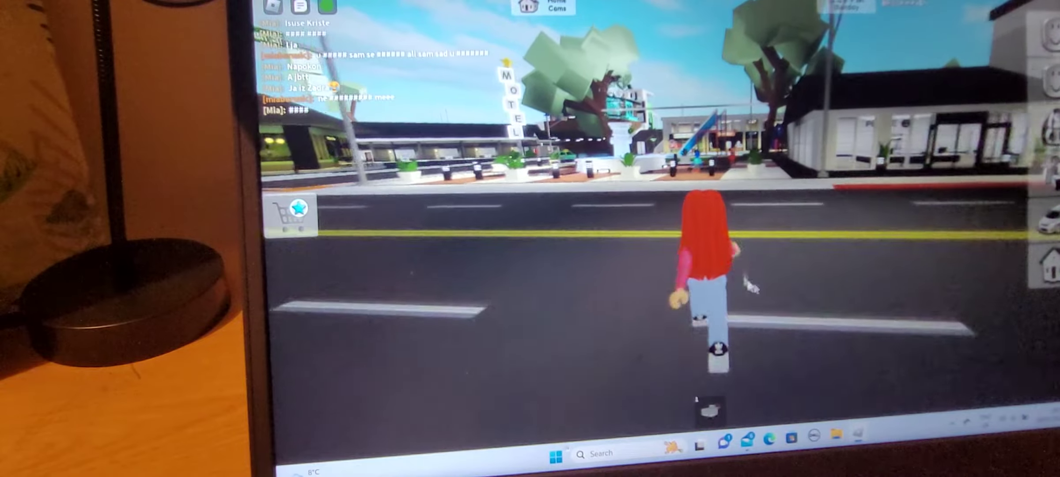
pyautogui.press('w')
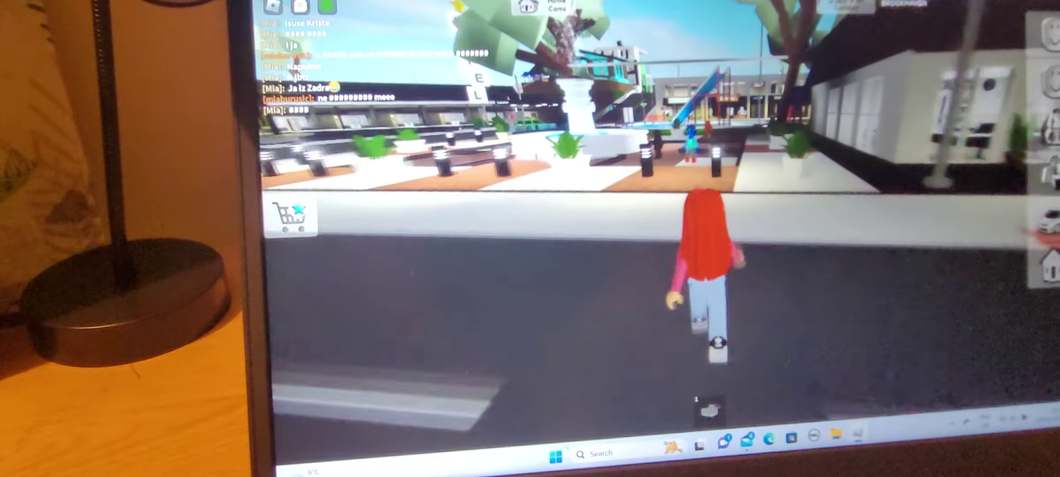
pyautogui.press('w')
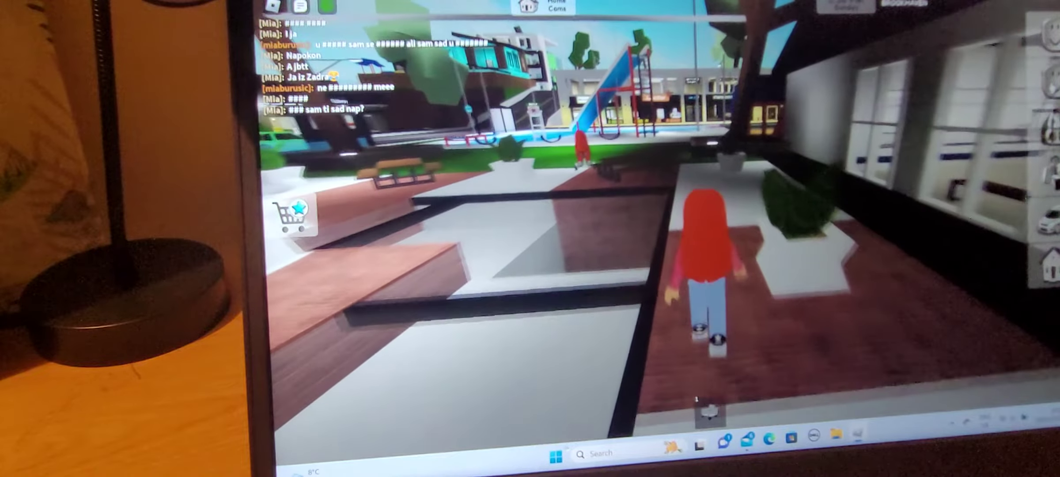
# - Check the avatar editor's colour palette, then walk onto the grass toward the playground
pyautogui.click(293, 214)
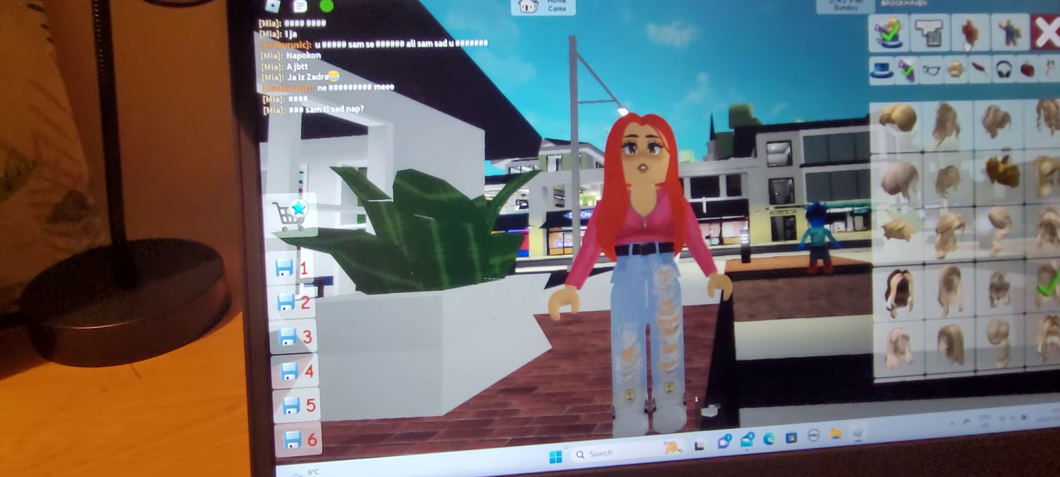
pyautogui.click(1017, 76)
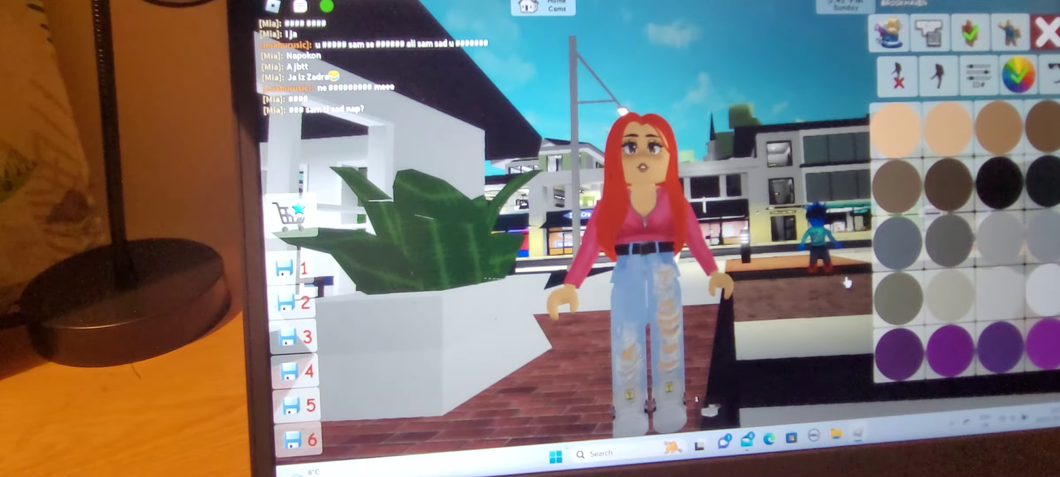
pyautogui.scroll(-5, 1030, 223)
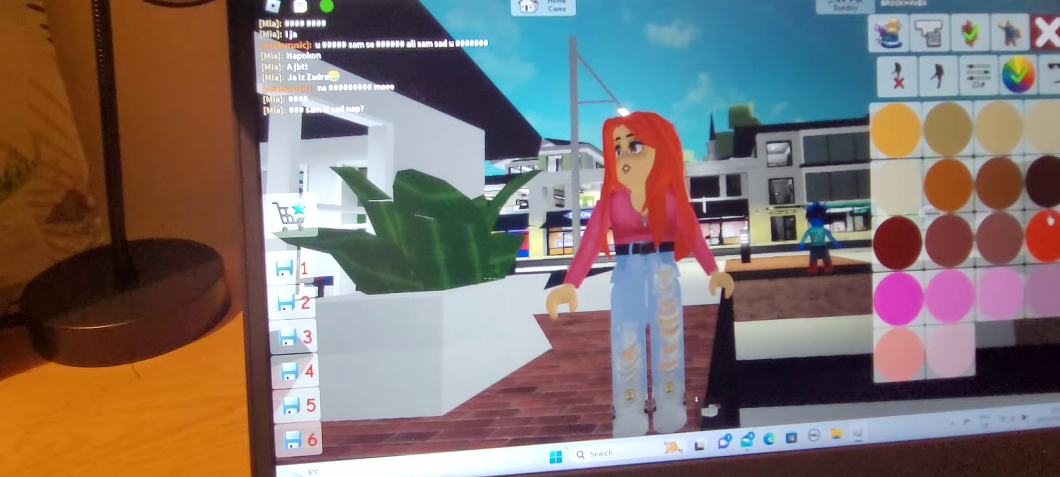
pyautogui.click(1045, 34)
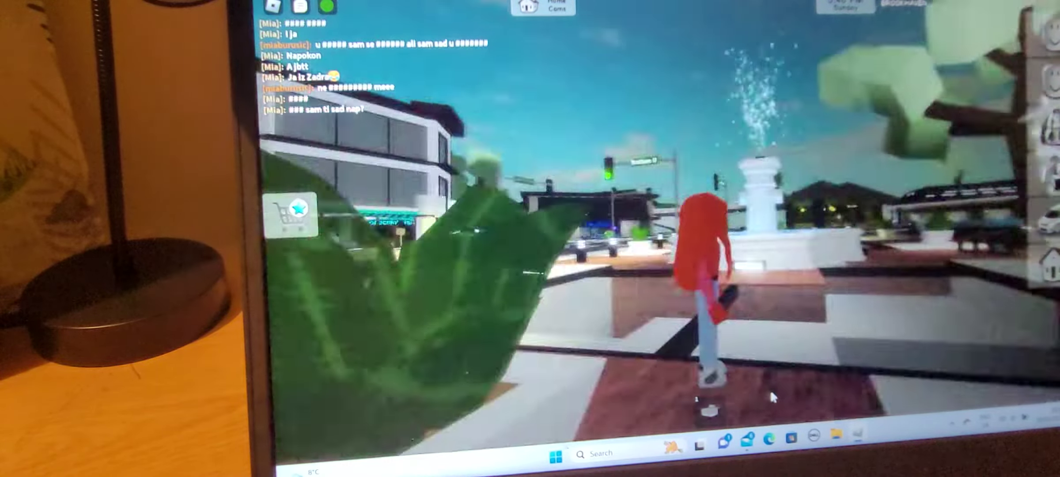
pyautogui.press('w')
pyautogui.press('w')
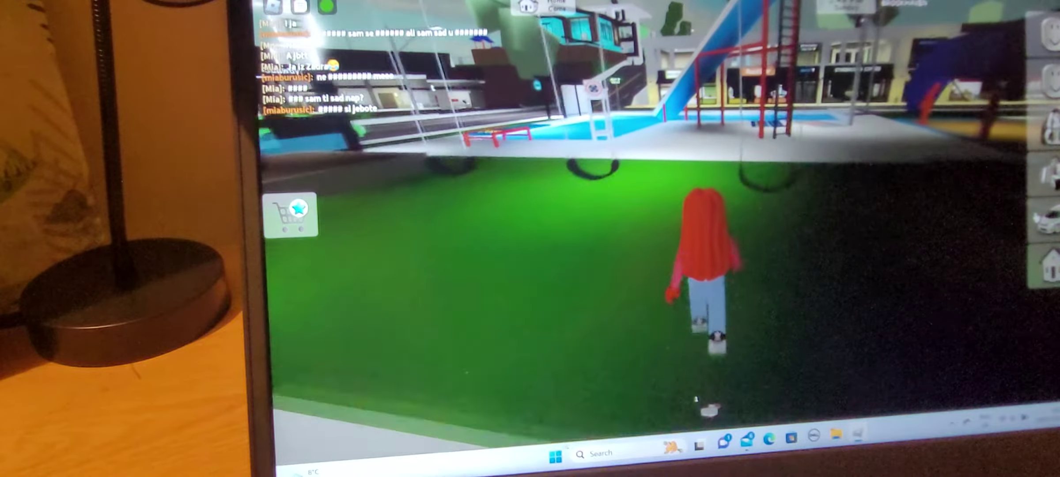
pyautogui.press('w')
# - Bring up the vehicle menu, walk up to the red car and get in
pyautogui.click(1048, 220)
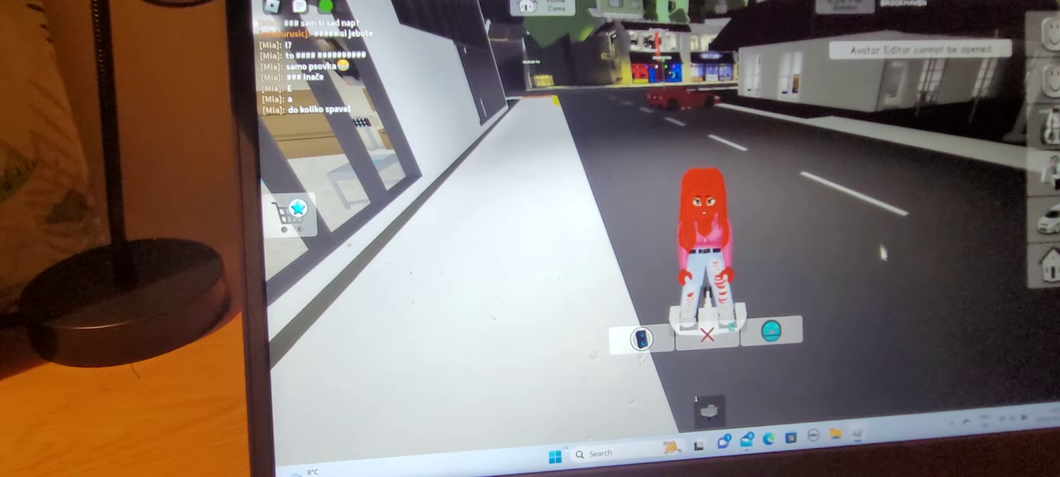
pyautogui.press('w')
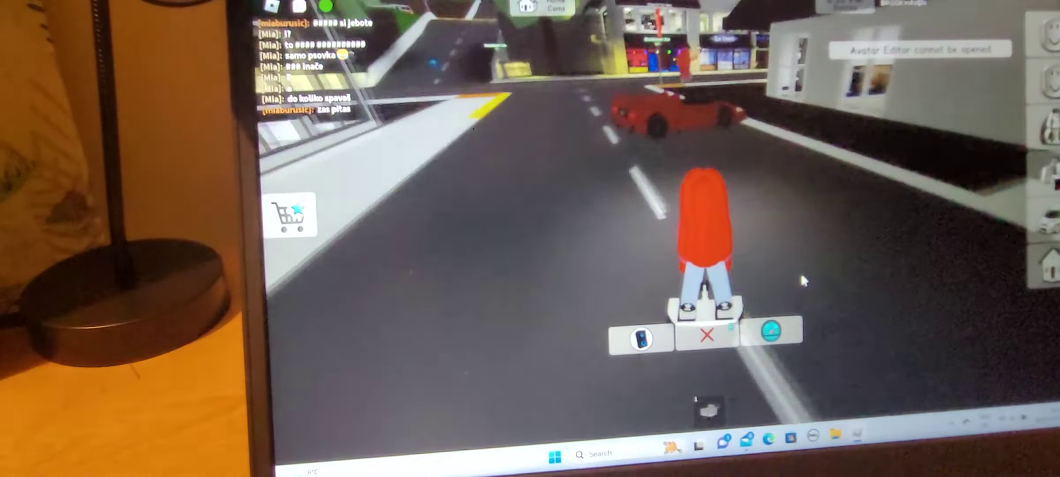
pyautogui.press('w')
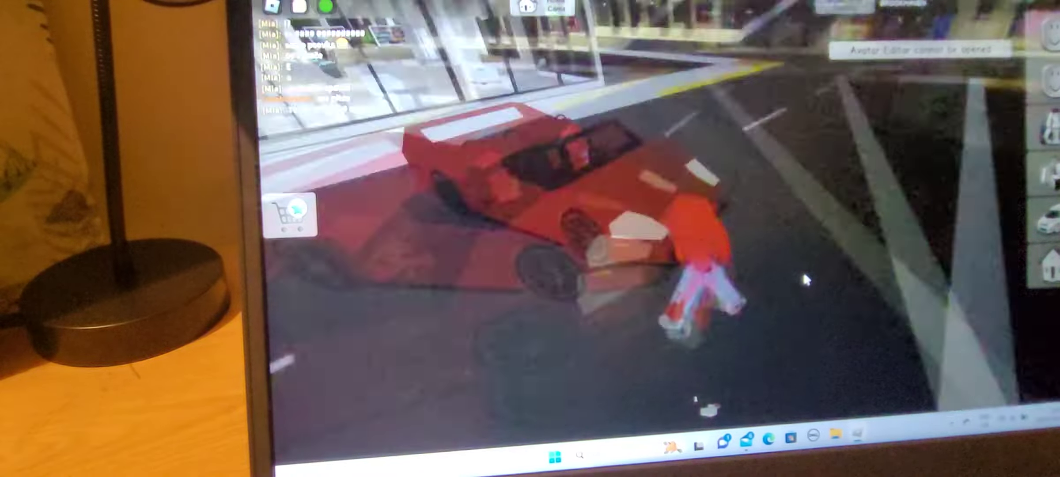
pyautogui.press('e')
# - Drive the red convertible down the road, onto the grass and back
pyautogui.press('w')
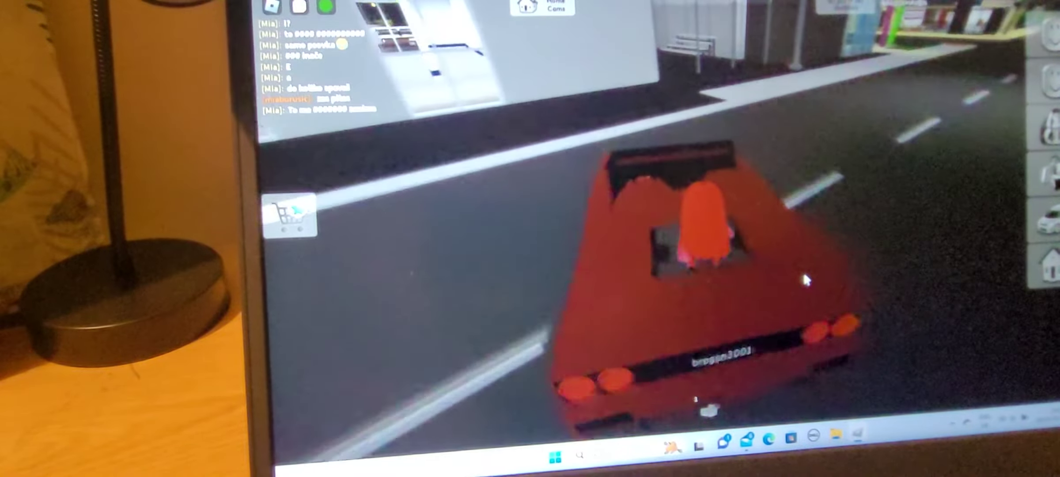
pyautogui.press('w')
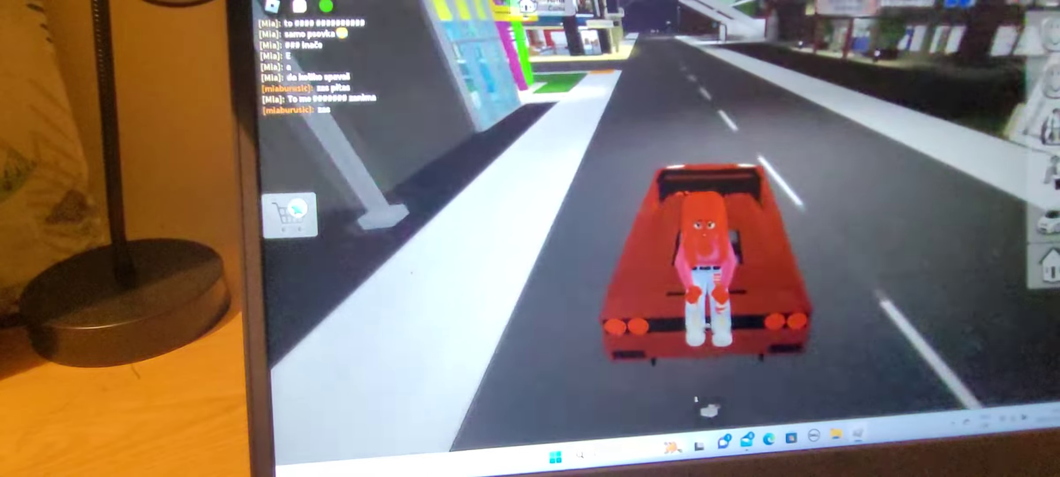
pyautogui.press('w')
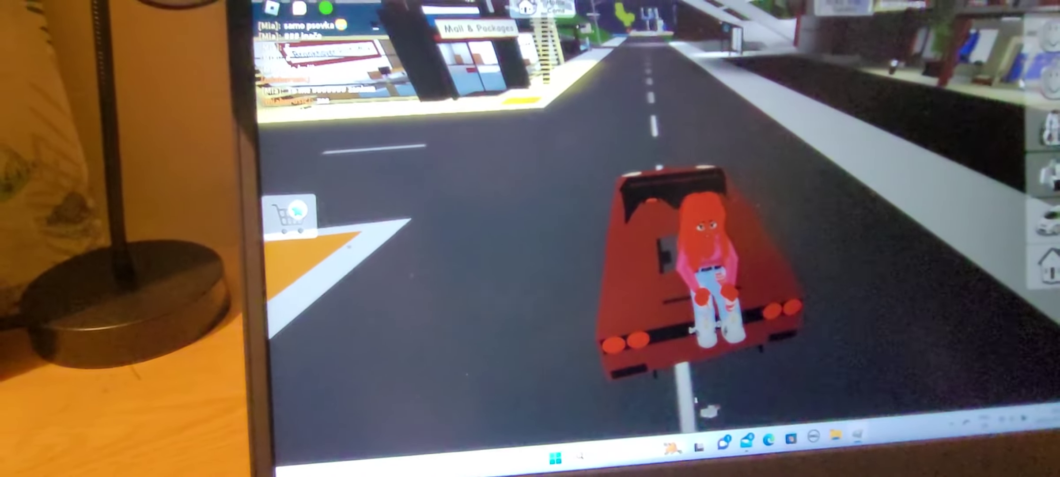
pyautogui.press('w')
pyautogui.press('a')
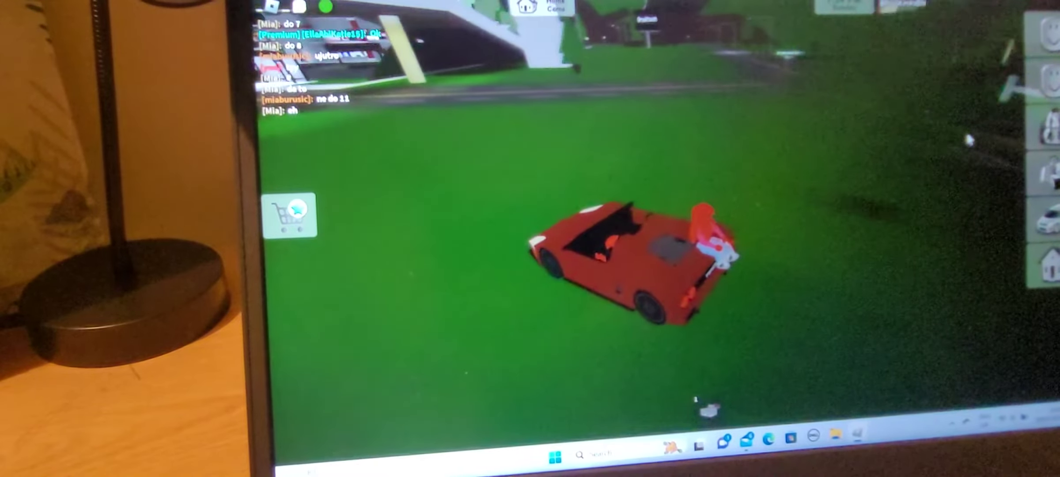
pyautogui.press('w')
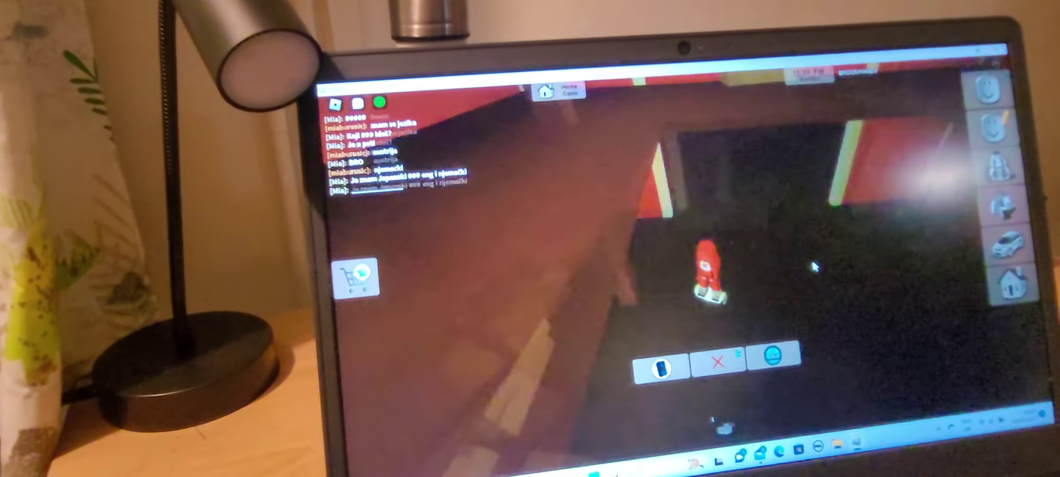
pyautogui.moveTo(678, 284); pyautogui.dragTo(812, 259)
# - Ride the hoverboard out of the building, across the grass and down the road
pyautogui.press('w')
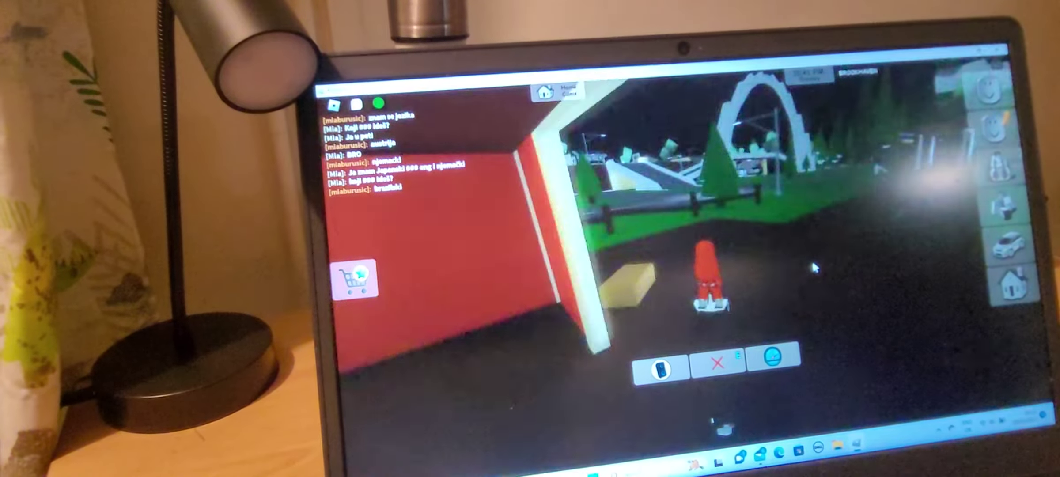
pyautogui.press('w')
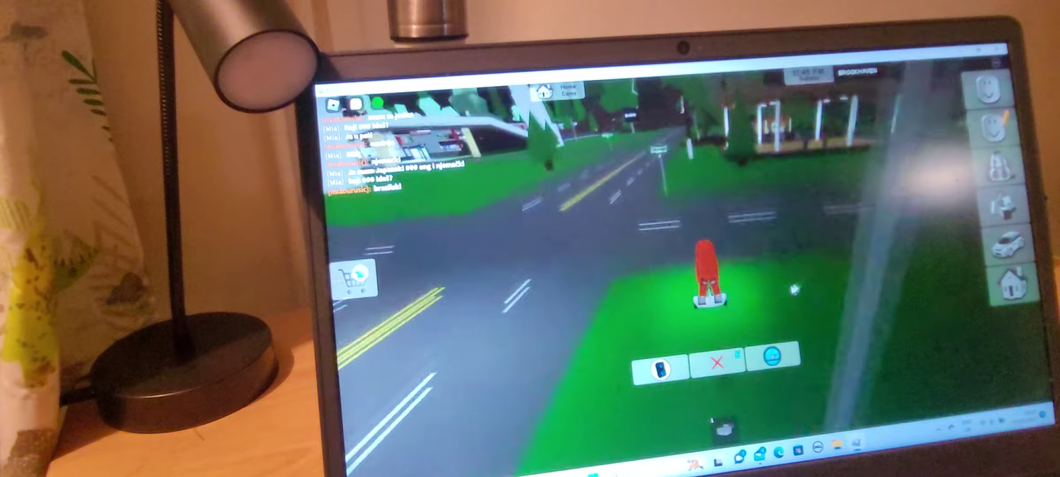
pyautogui.press('w')
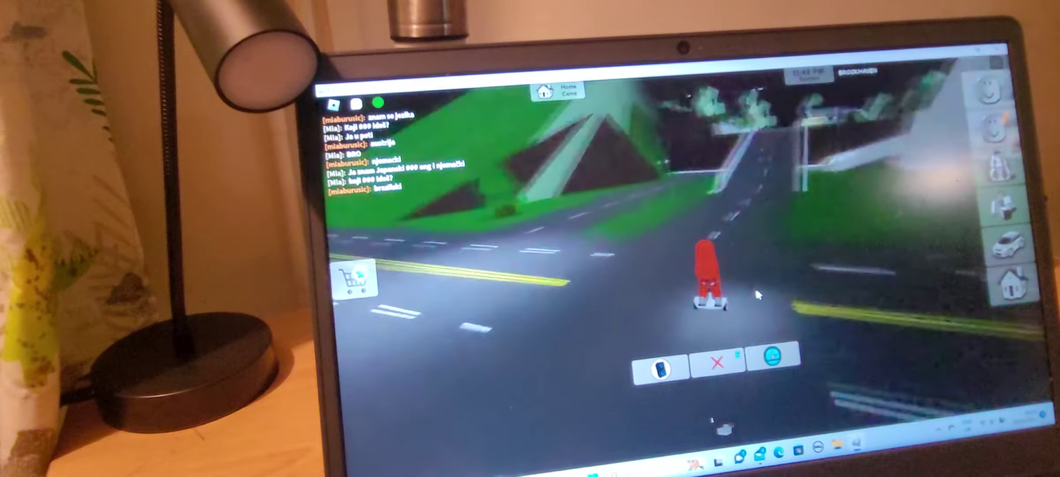
pyautogui.press('w')
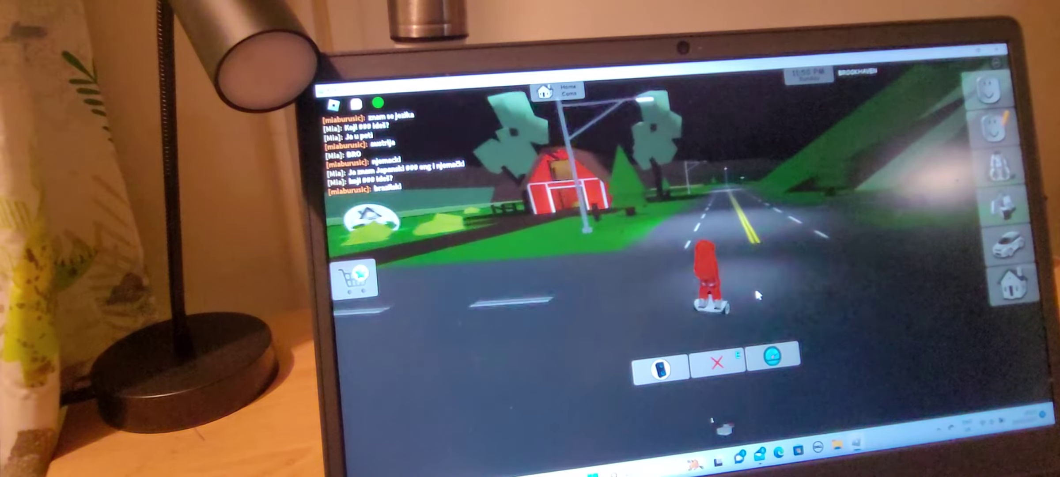
pyautogui.press('w')
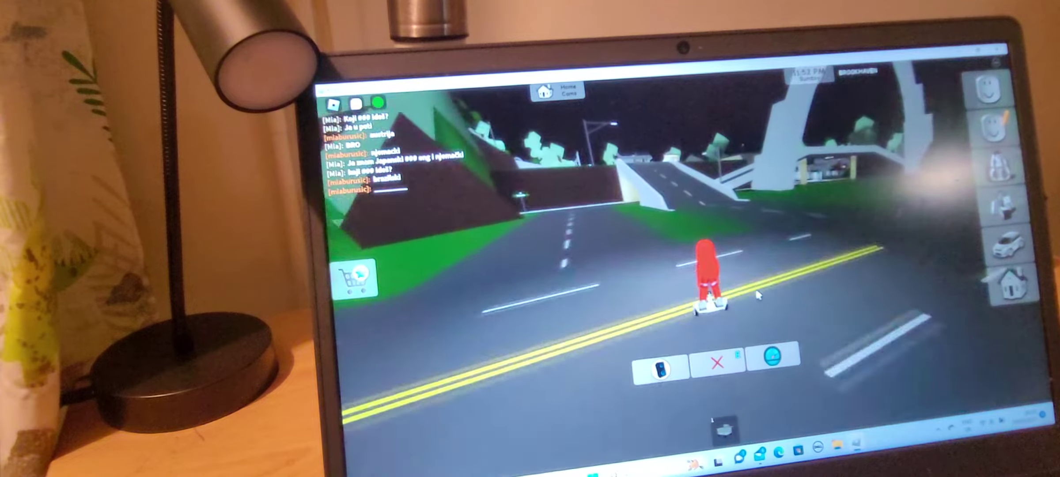
pyautogui.press('w')
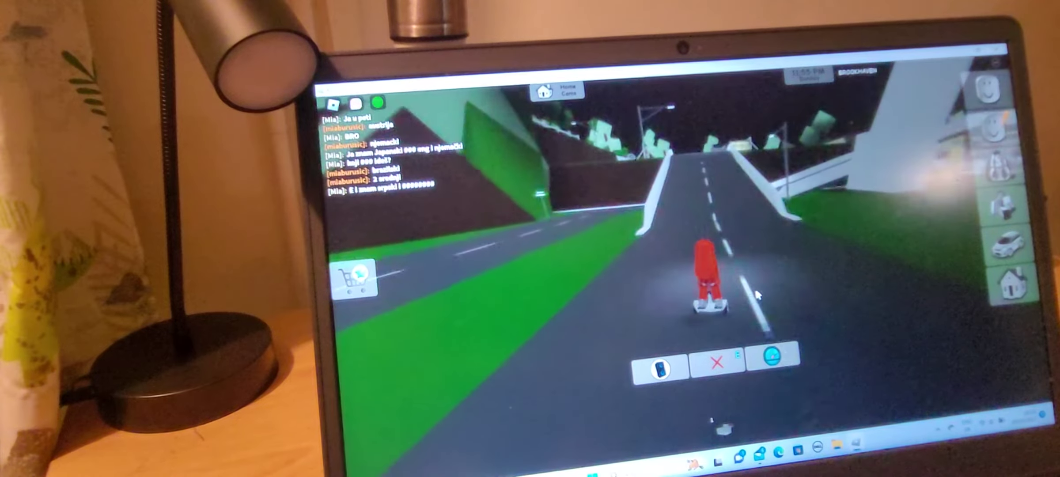
pyautogui.press('w')
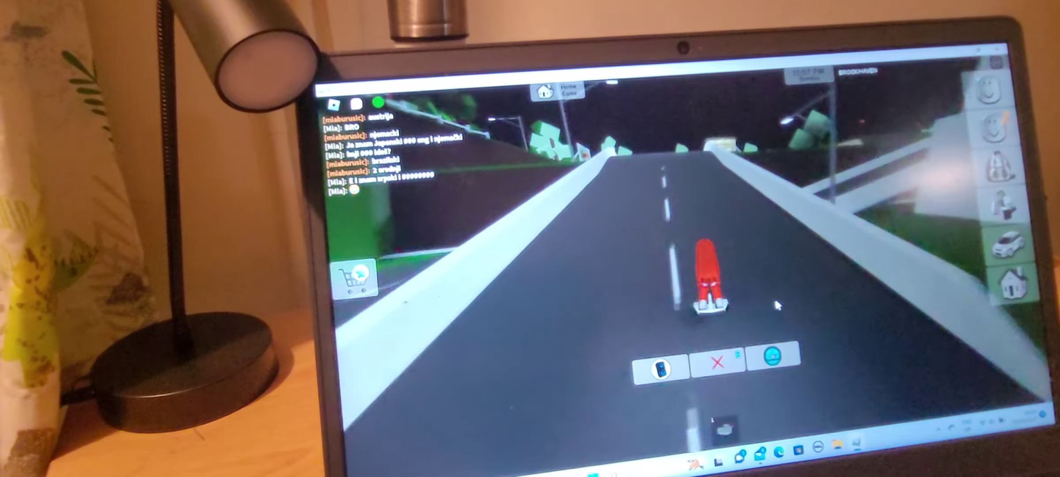
pyautogui.press('w')
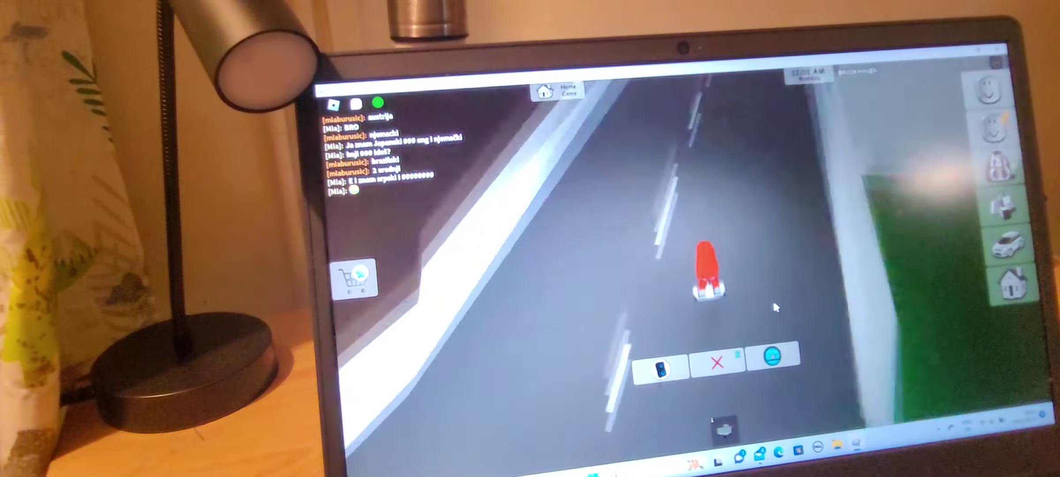
# - Ride into town past the parking area, gas station and Town Hall
pyautogui.press('w')
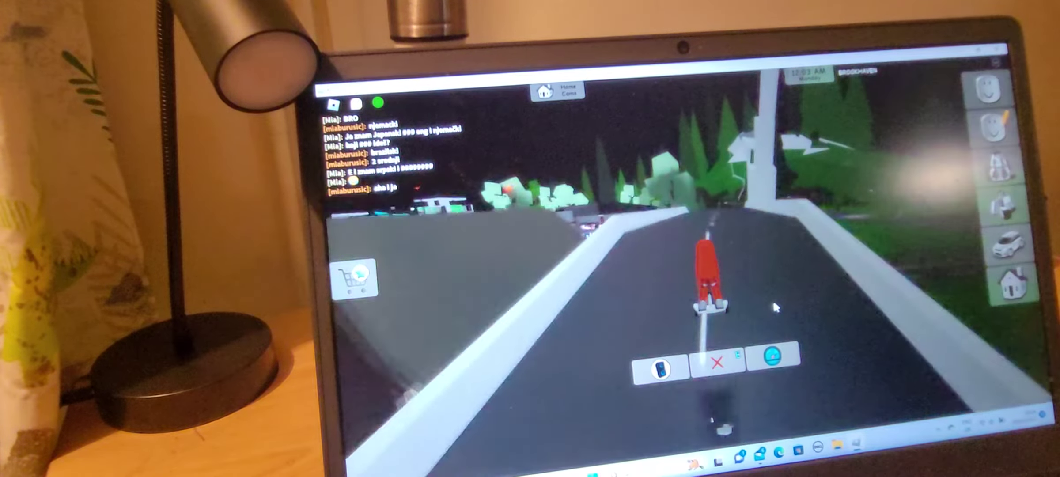
pyautogui.press('w')
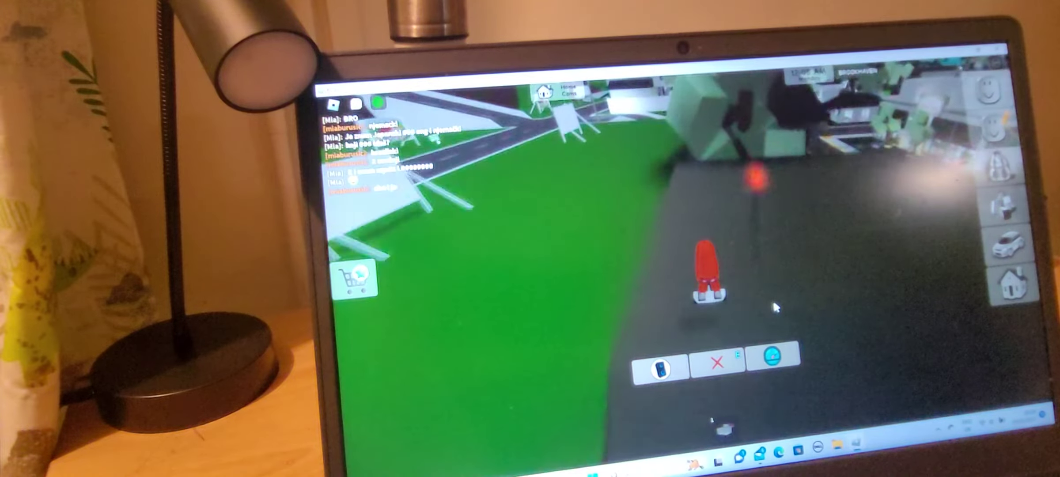
pyautogui.press('w')
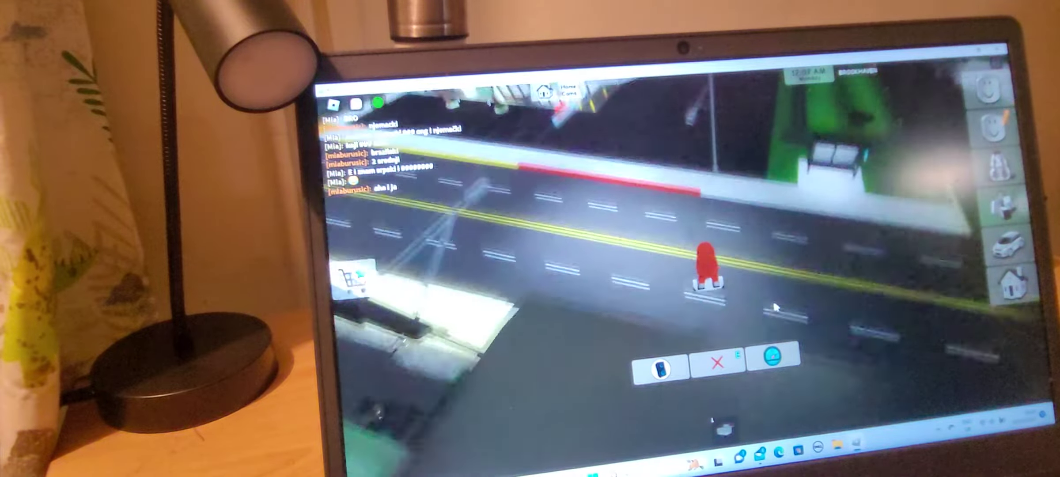
pyautogui.press('w')
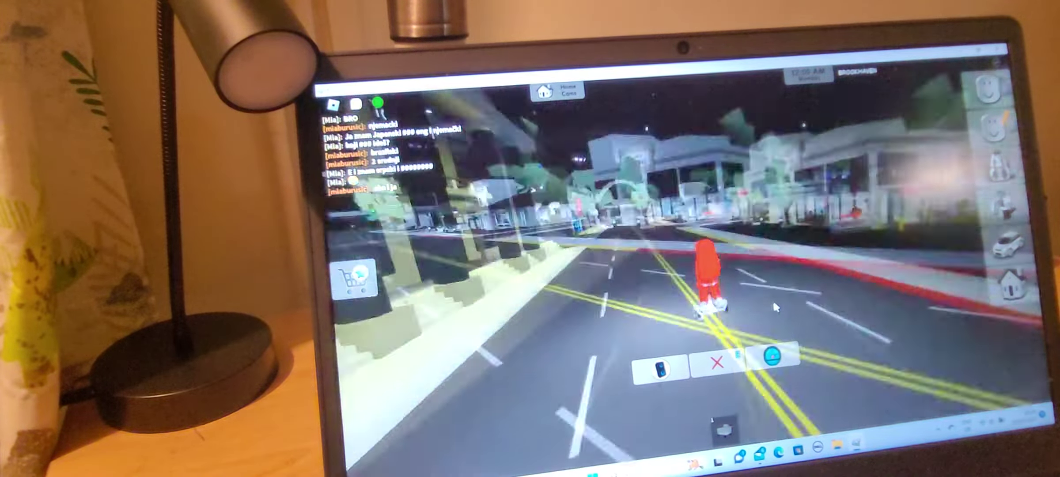
pyautogui.press('w')
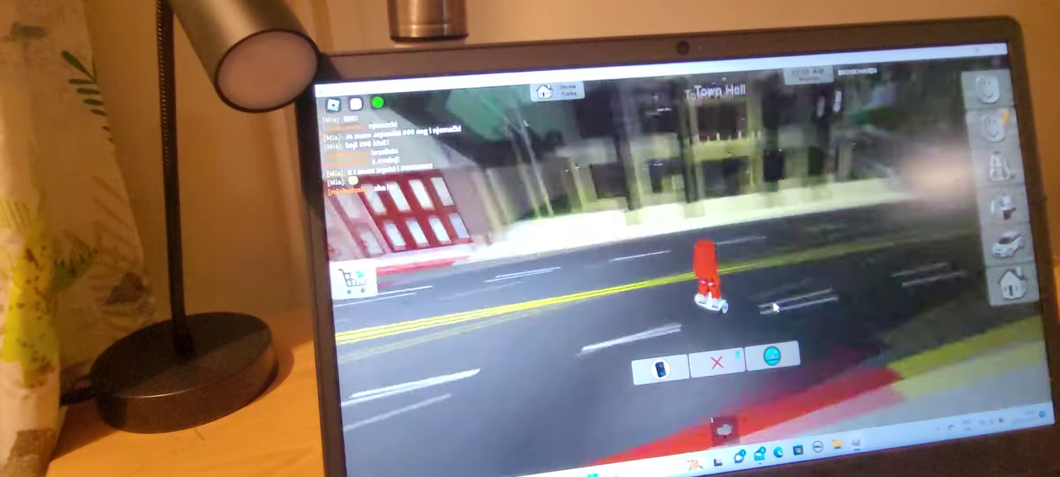
pyautogui.press('w')
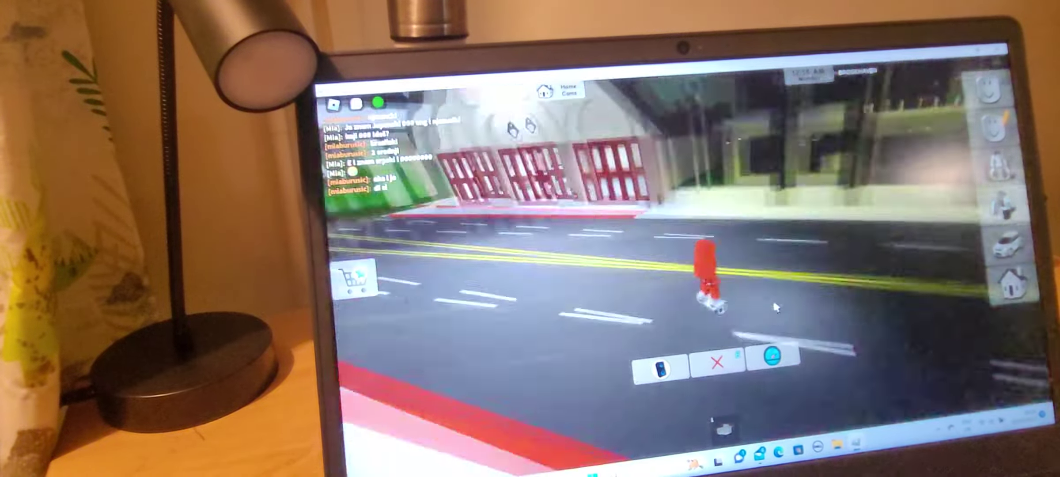
pyautogui.press('w')
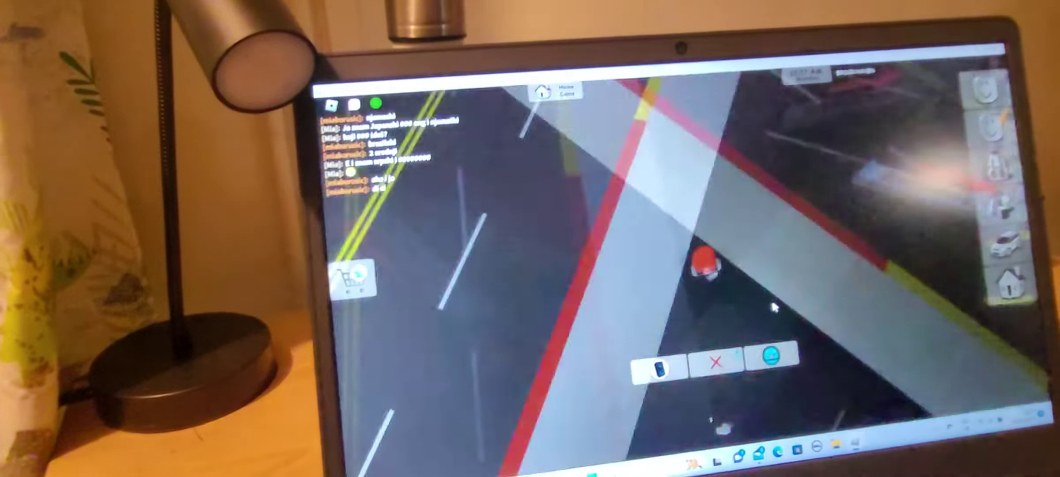
pyautogui.press('w')
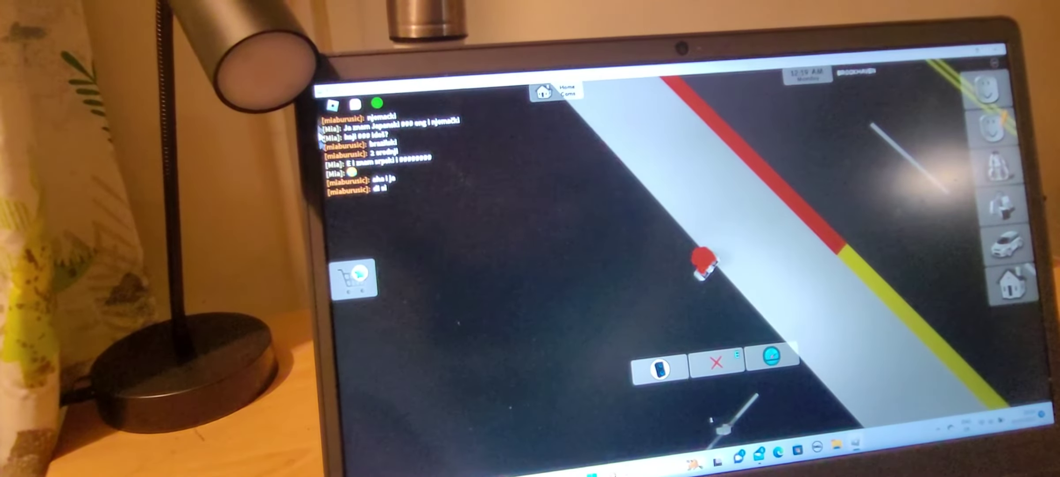